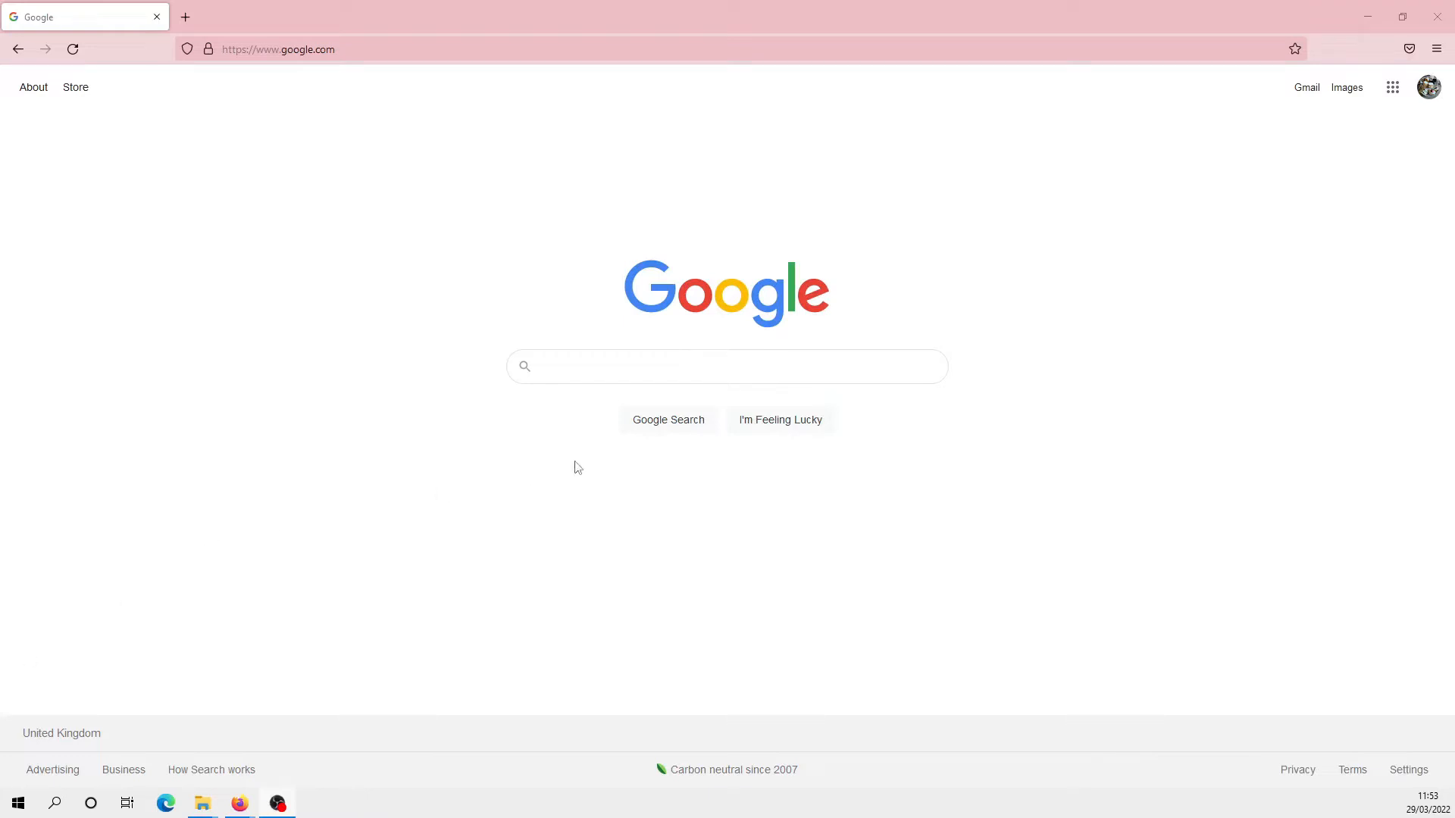
# Search Google for "webots" and open the Cyberbotics robot simulator website.
pyautogui.click(561, 370)
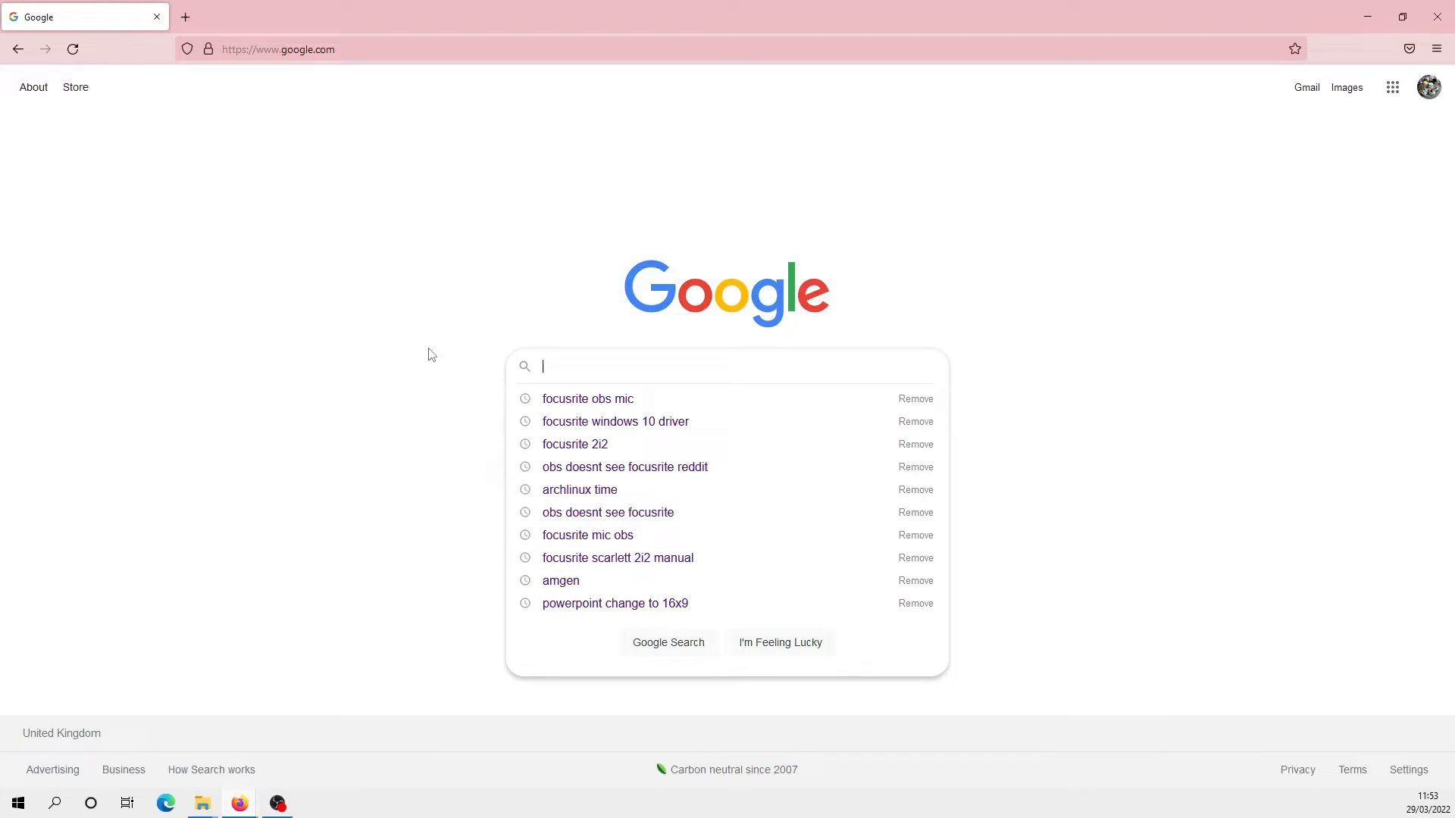
pyautogui.write('webots')
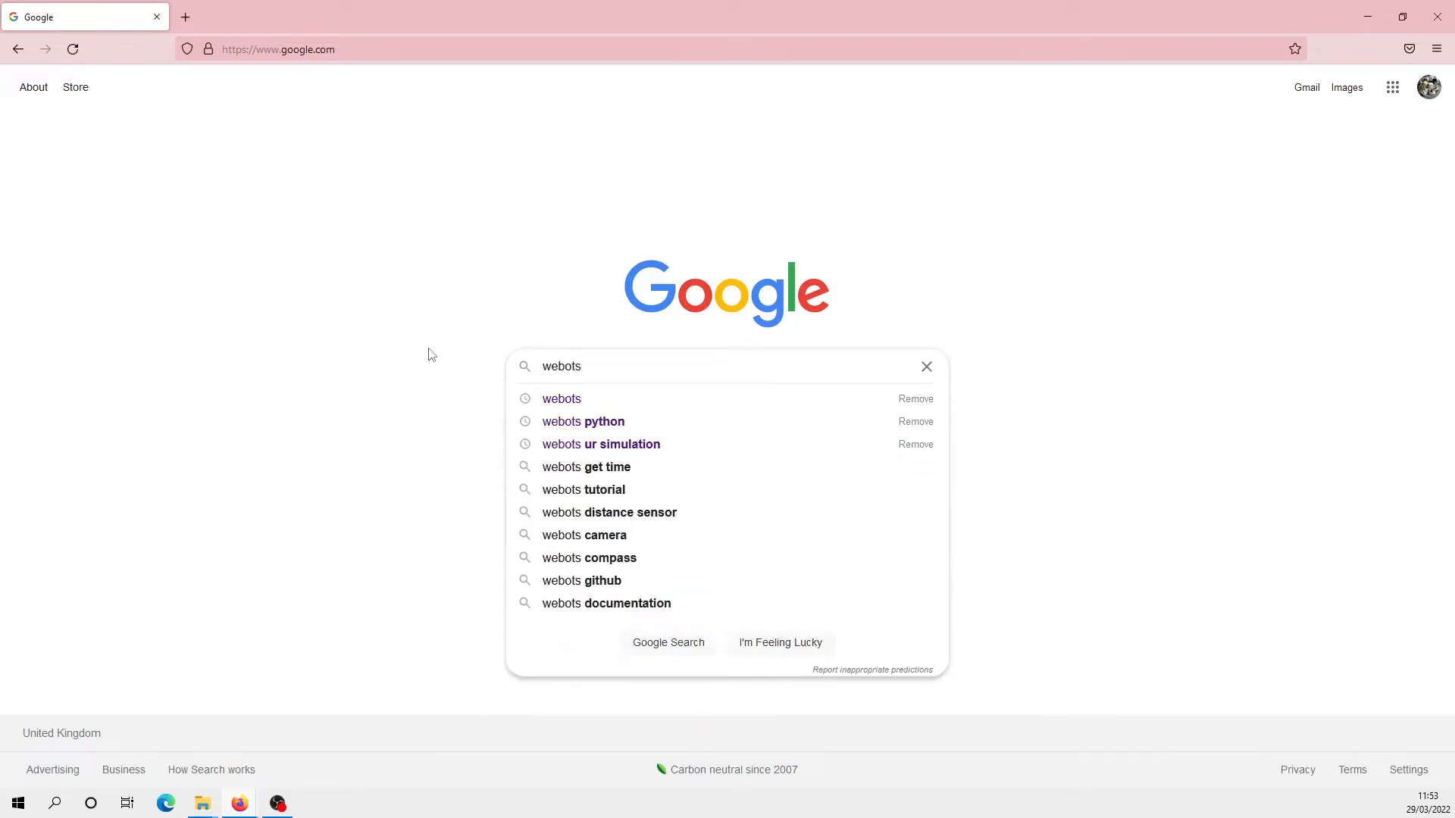
pyautogui.press('Return')
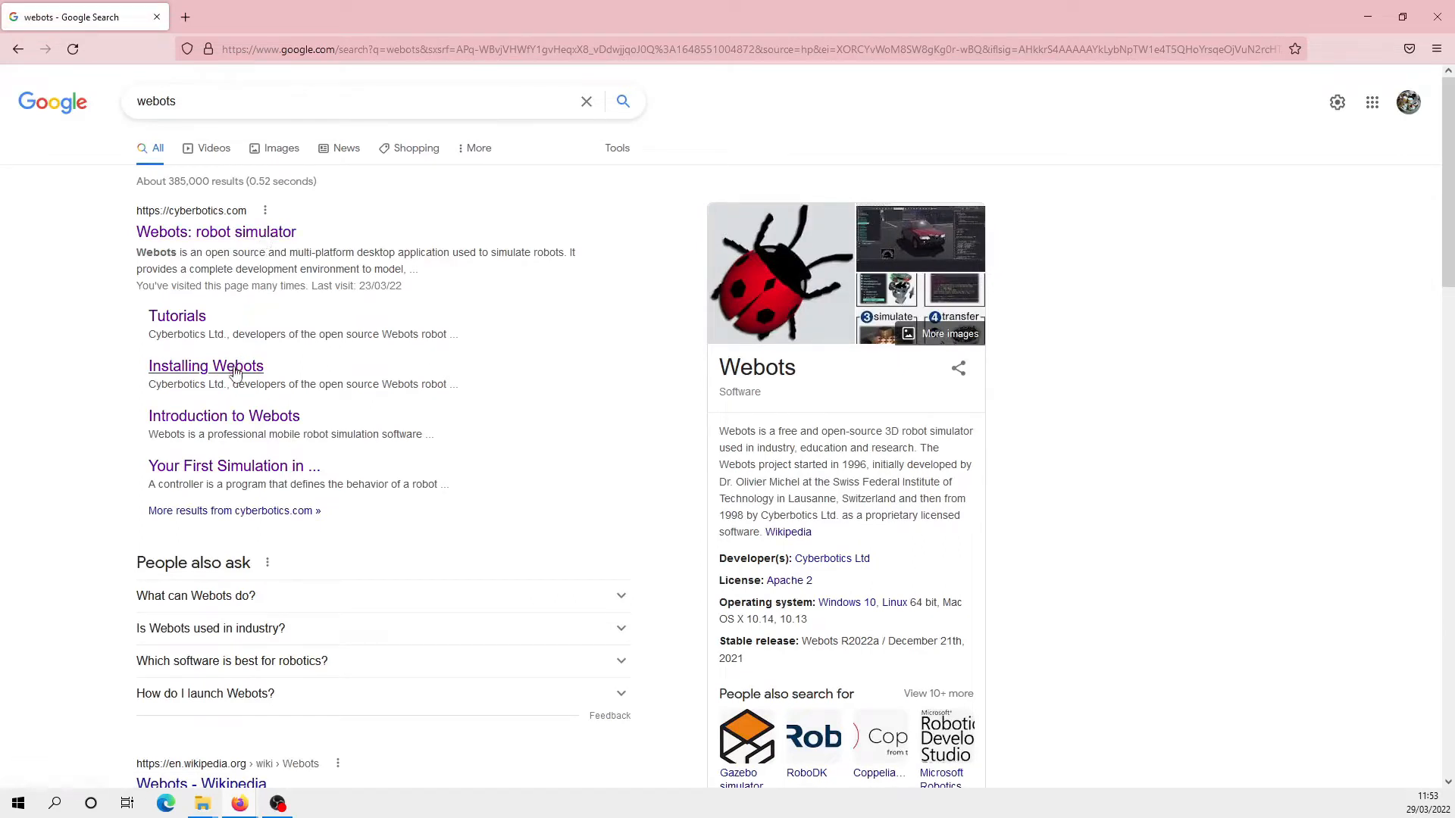
pyautogui.click(230, 236)
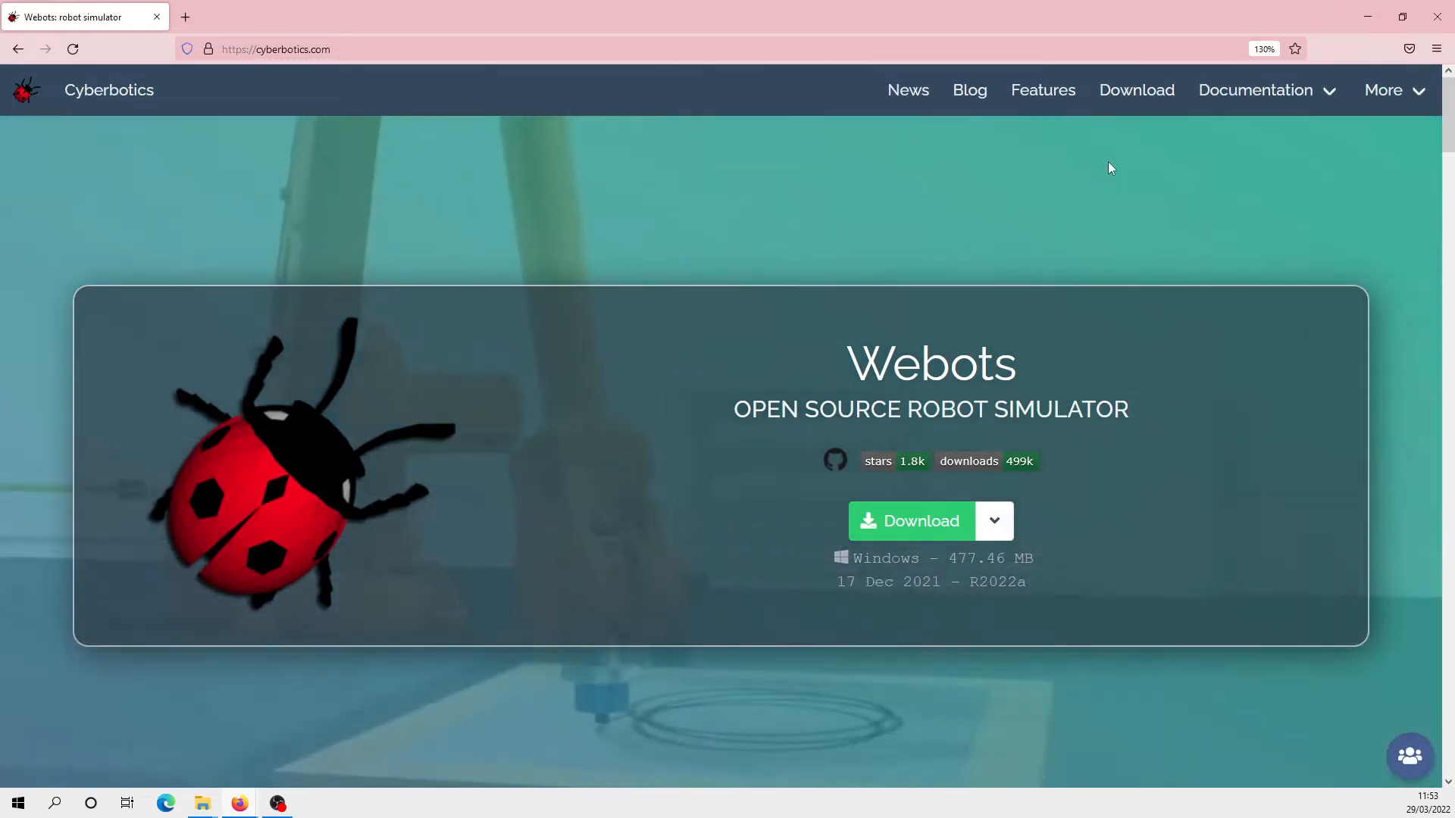
# Open the Installation Procedure section of the Webots User Guide and review the installation options for each operating system.
pyautogui.moveTo(1257, 119)
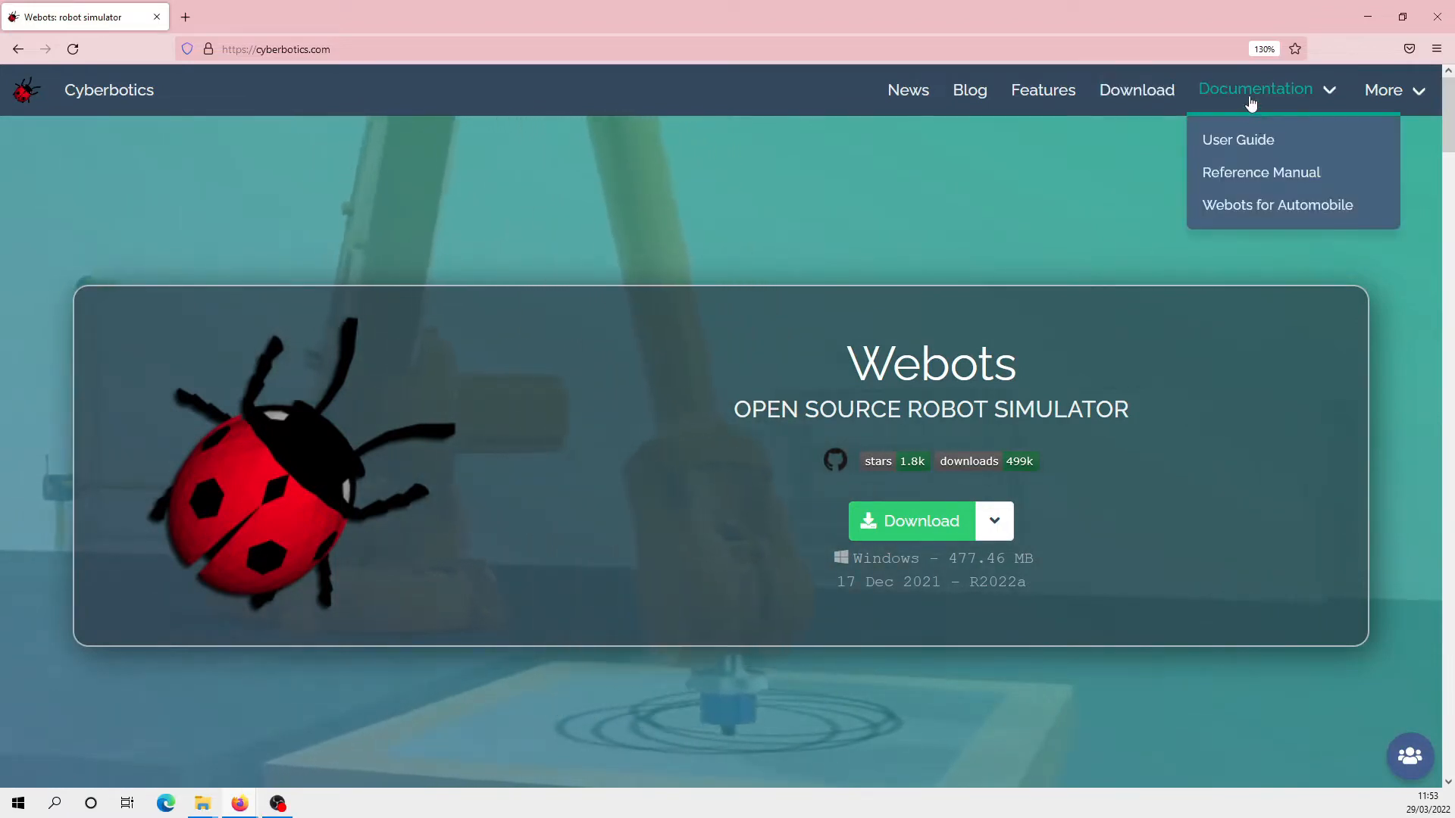
pyautogui.click(1244, 140)
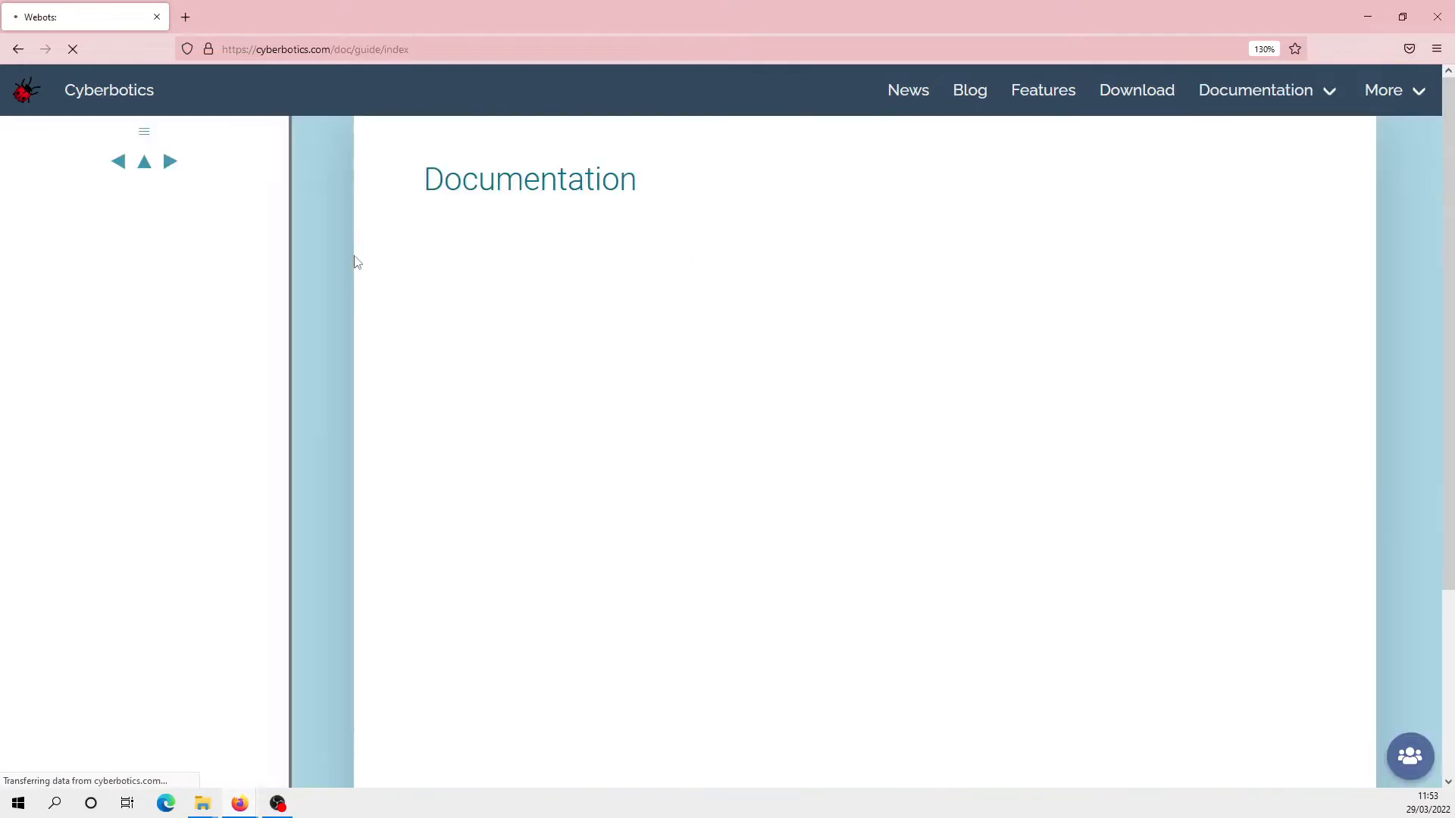
pyautogui.click(118, 300)
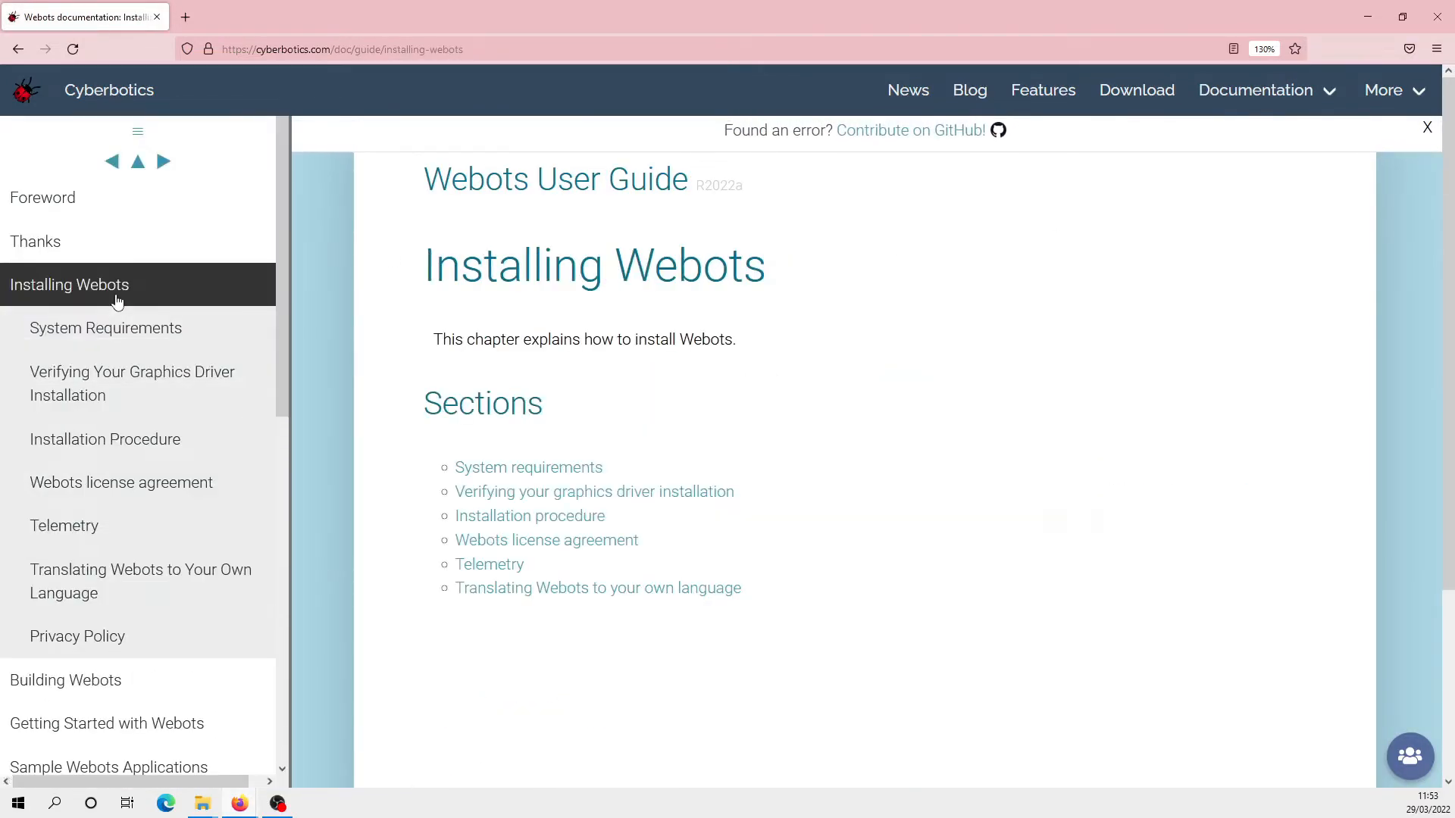
pyautogui.click(513, 522)
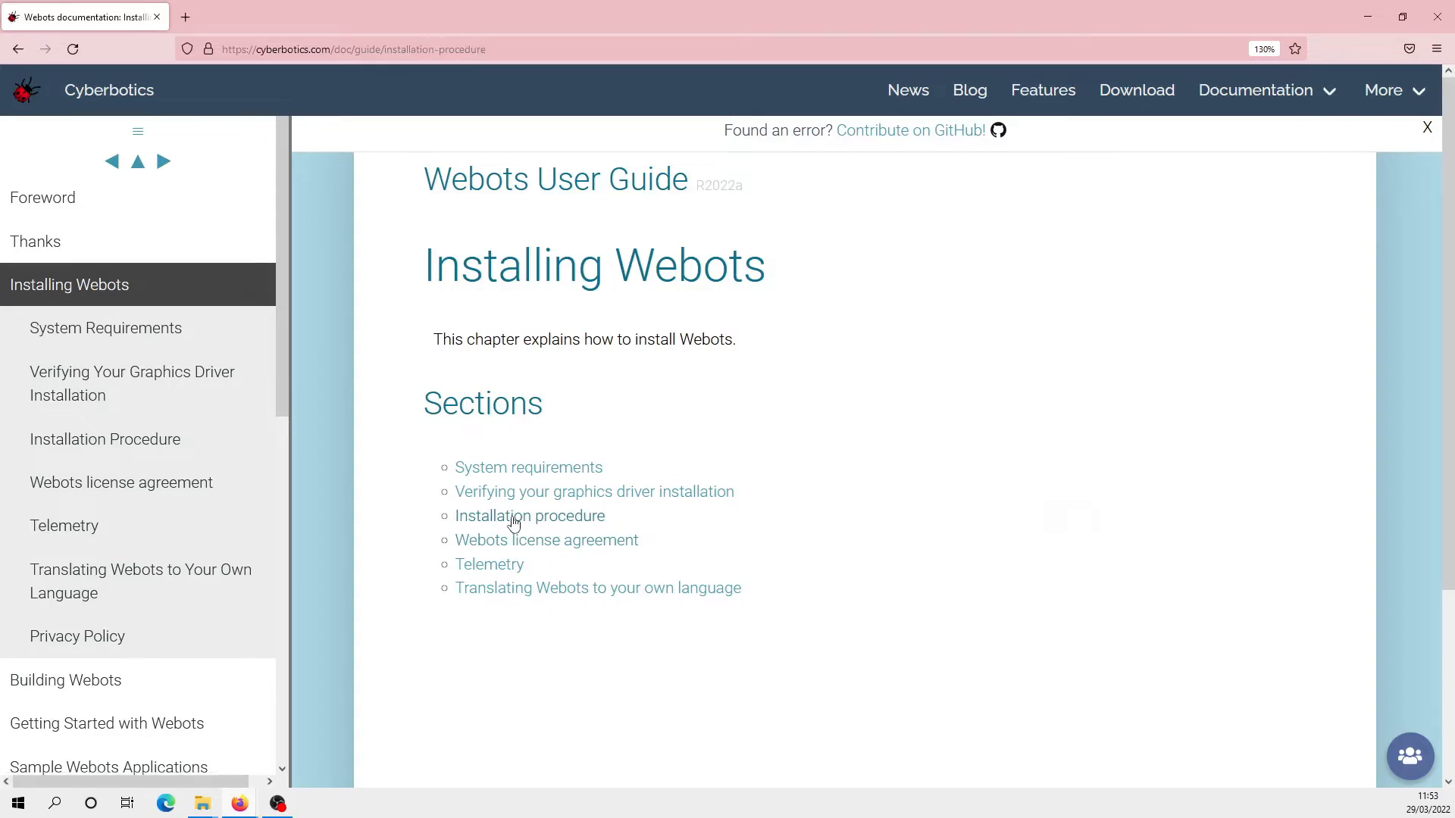
pyautogui.scroll(-2, 513, 522)
pyautogui.scroll(-2, 513, 522)
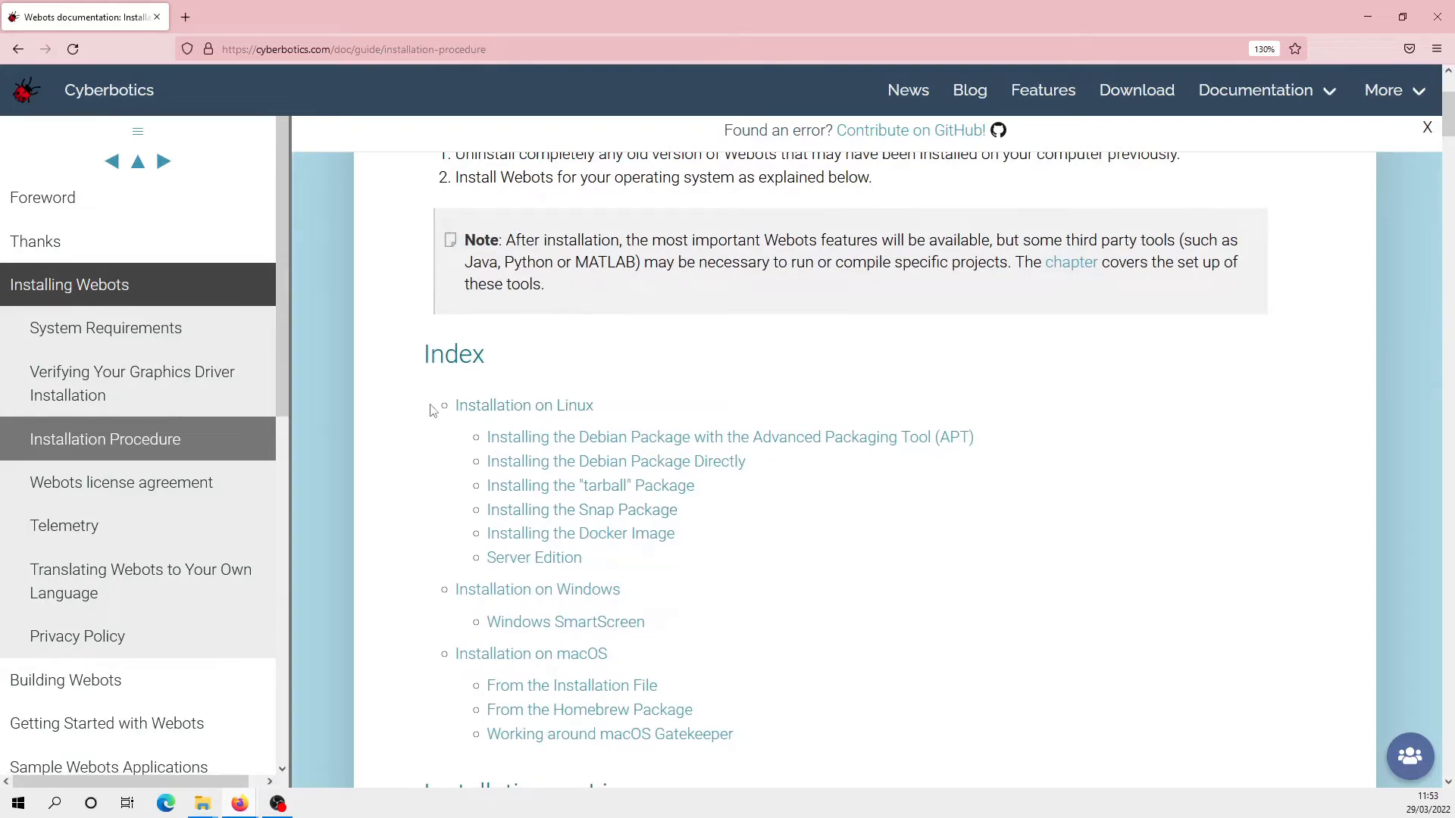
pyautogui.scroll(-4, 432, 410)
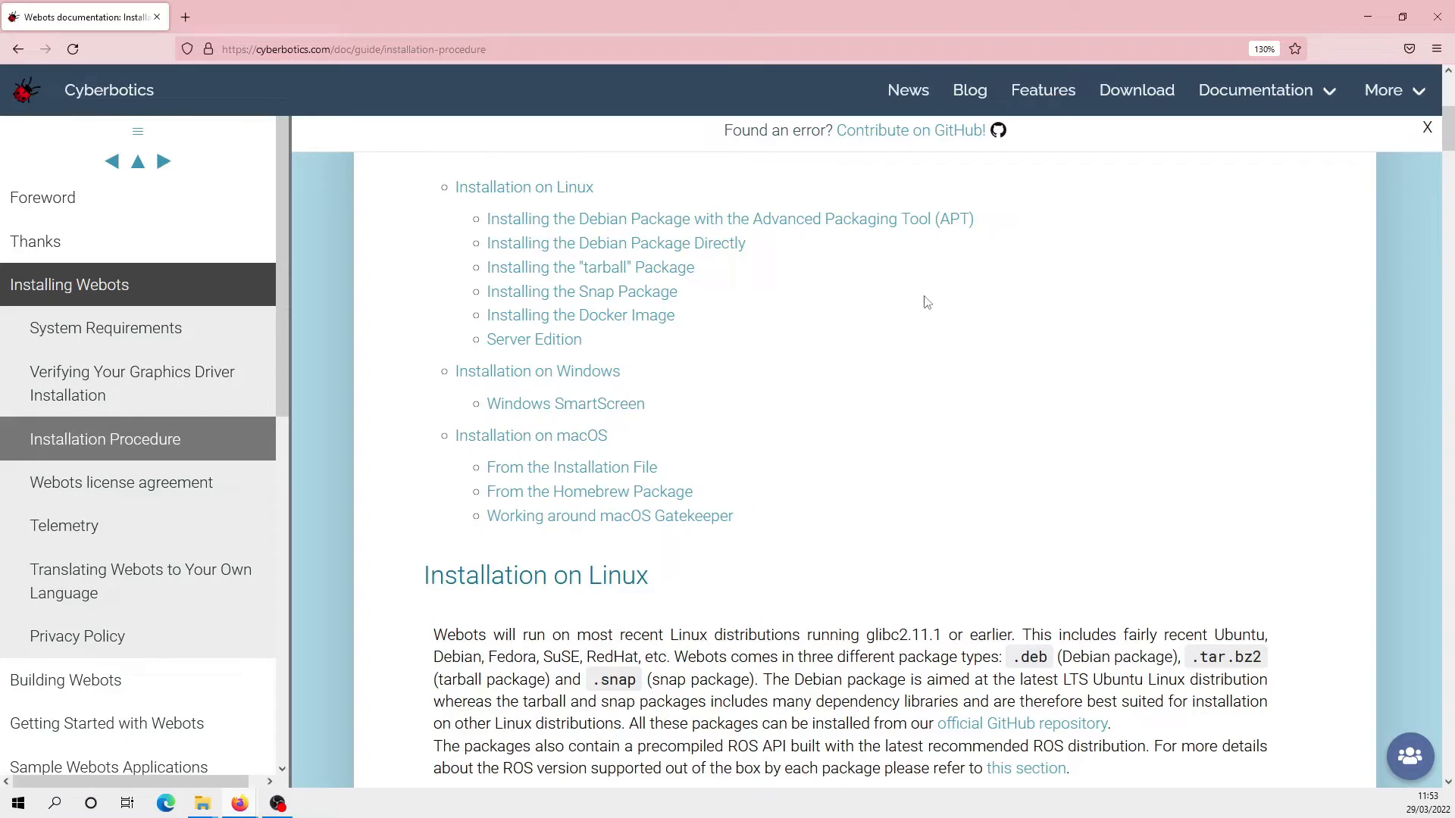
# Download the Webots R2022a installer for Windows from the Cyberbotics download page.
pyautogui.click(1115, 97)
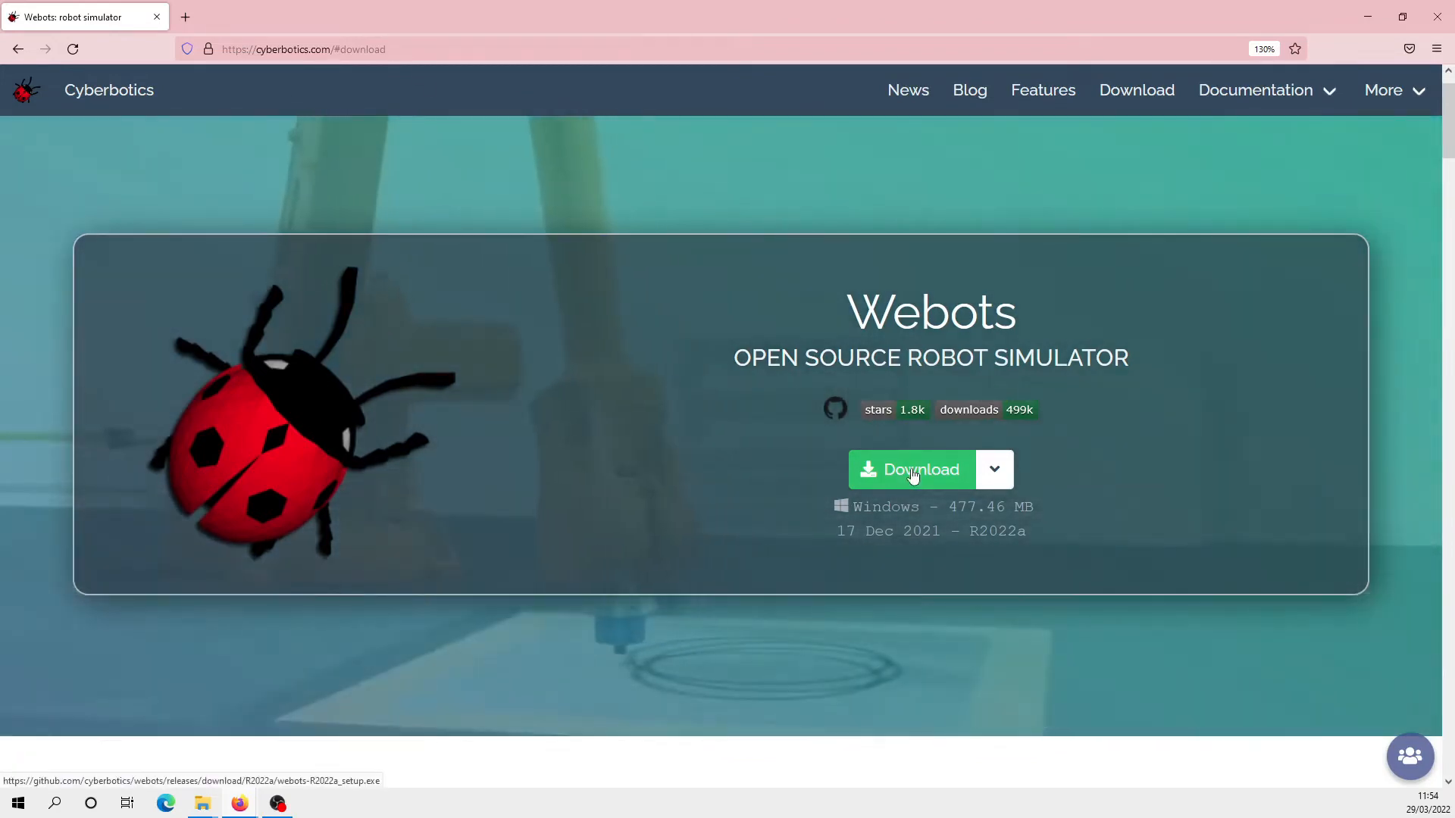
pyautogui.click(914, 476)
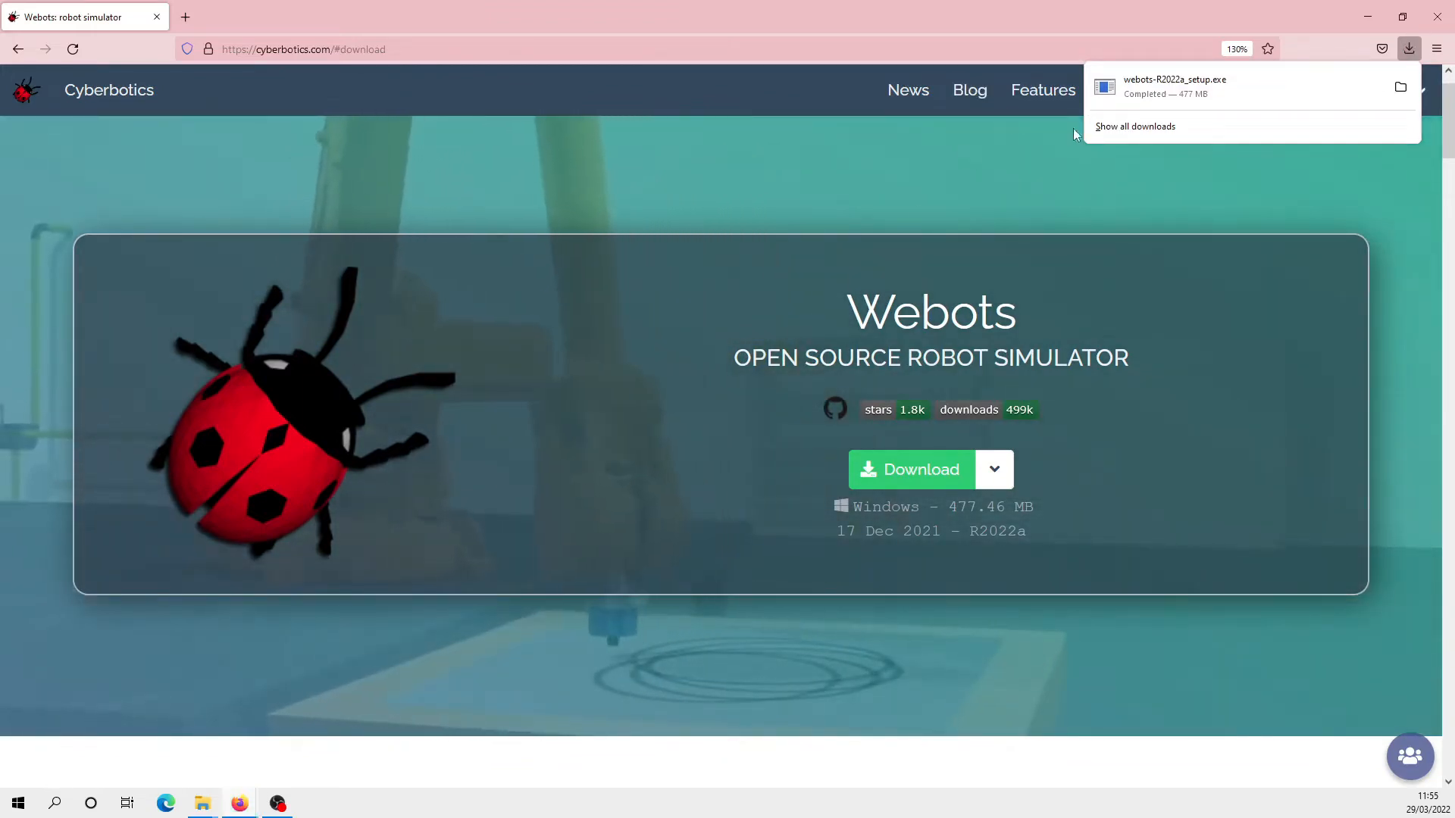
pyautogui.click(1148, 3)
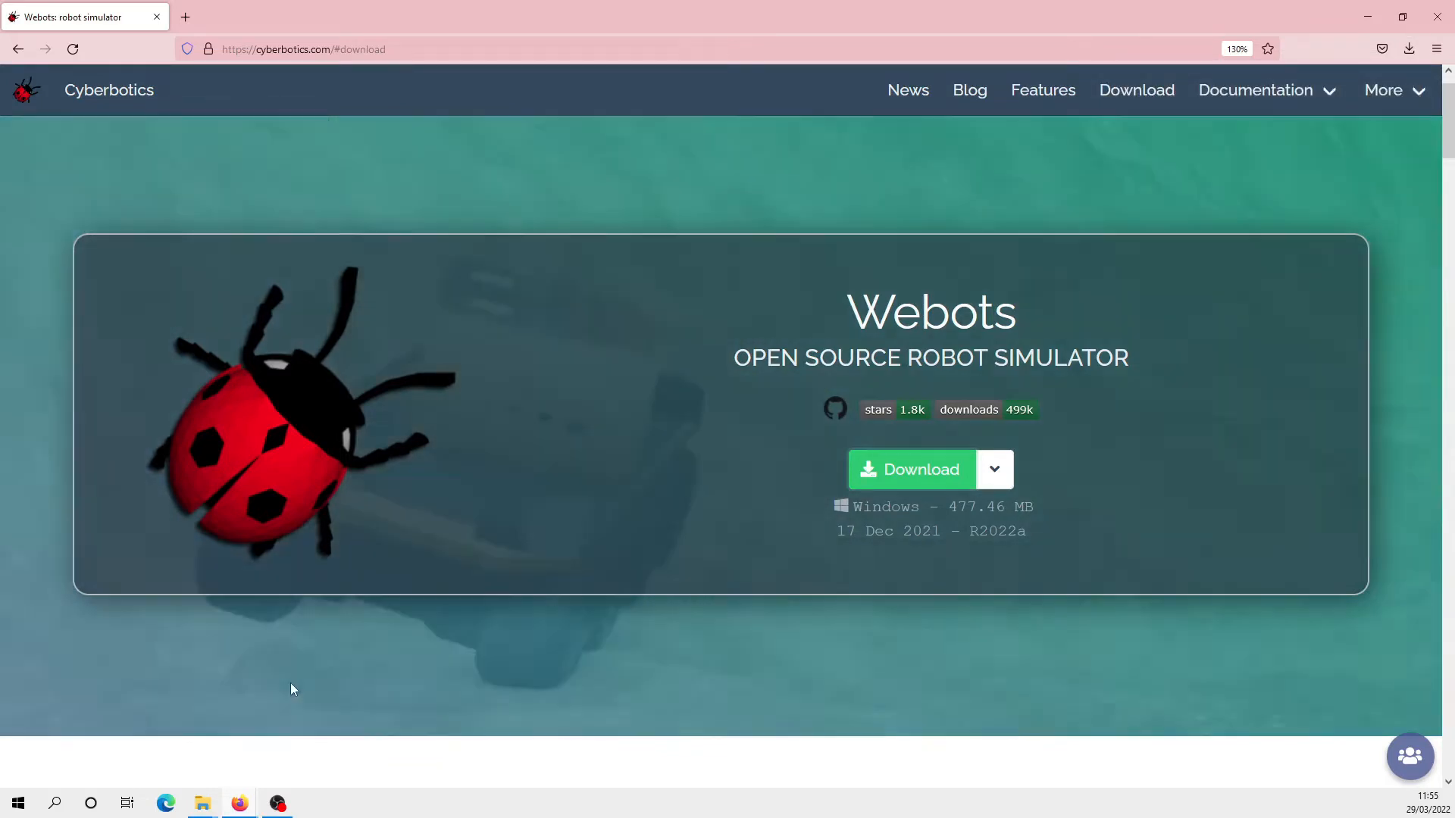
# Run webots-R2022a_setup from the Downloads folder and complete the setup wizard with Launch Webots enabled.
pyautogui.moveTo(202, 804)
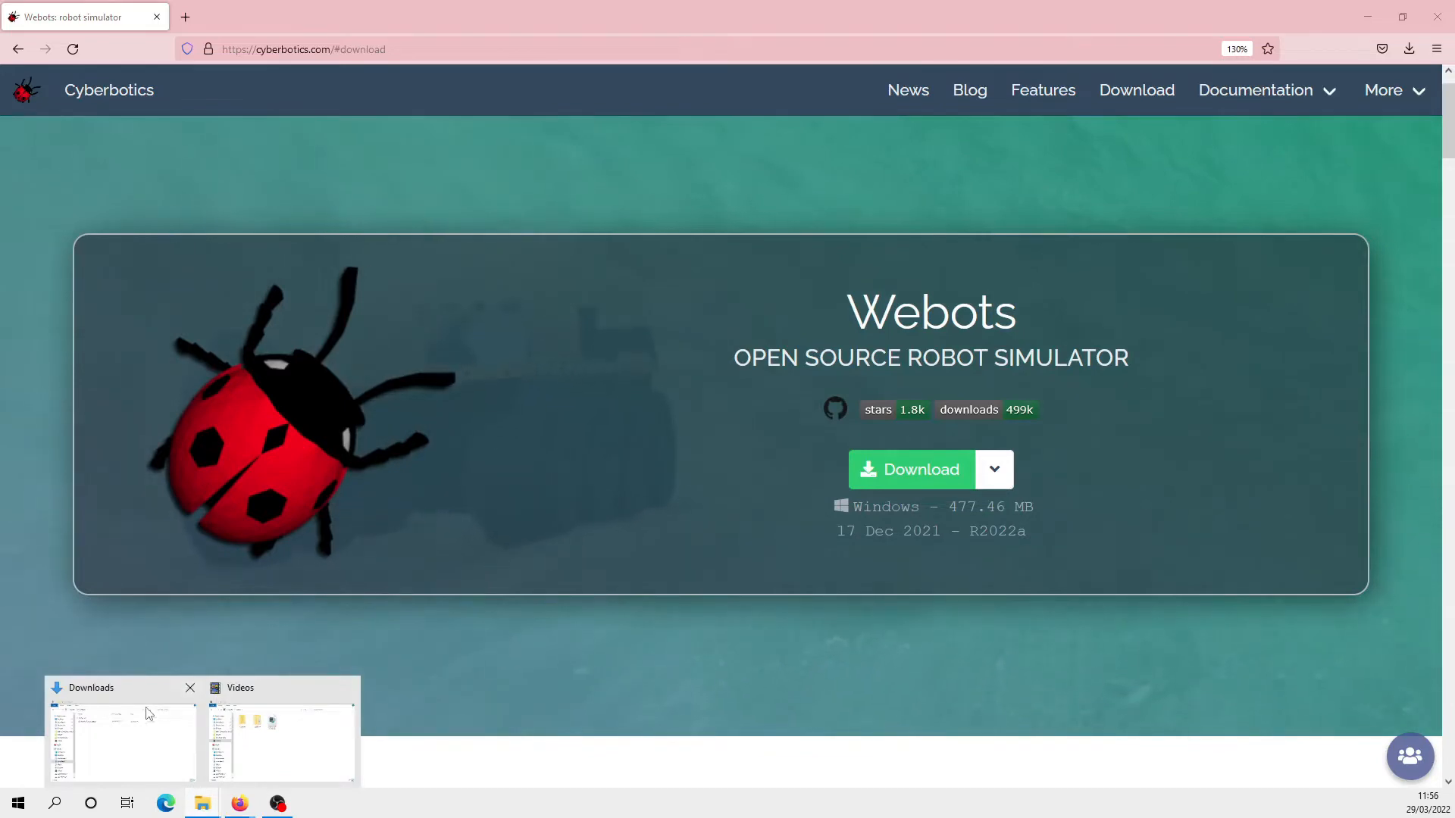
pyautogui.click(121, 720)
pyautogui.moveTo(431, 54); pyautogui.dragTo(572, 125)
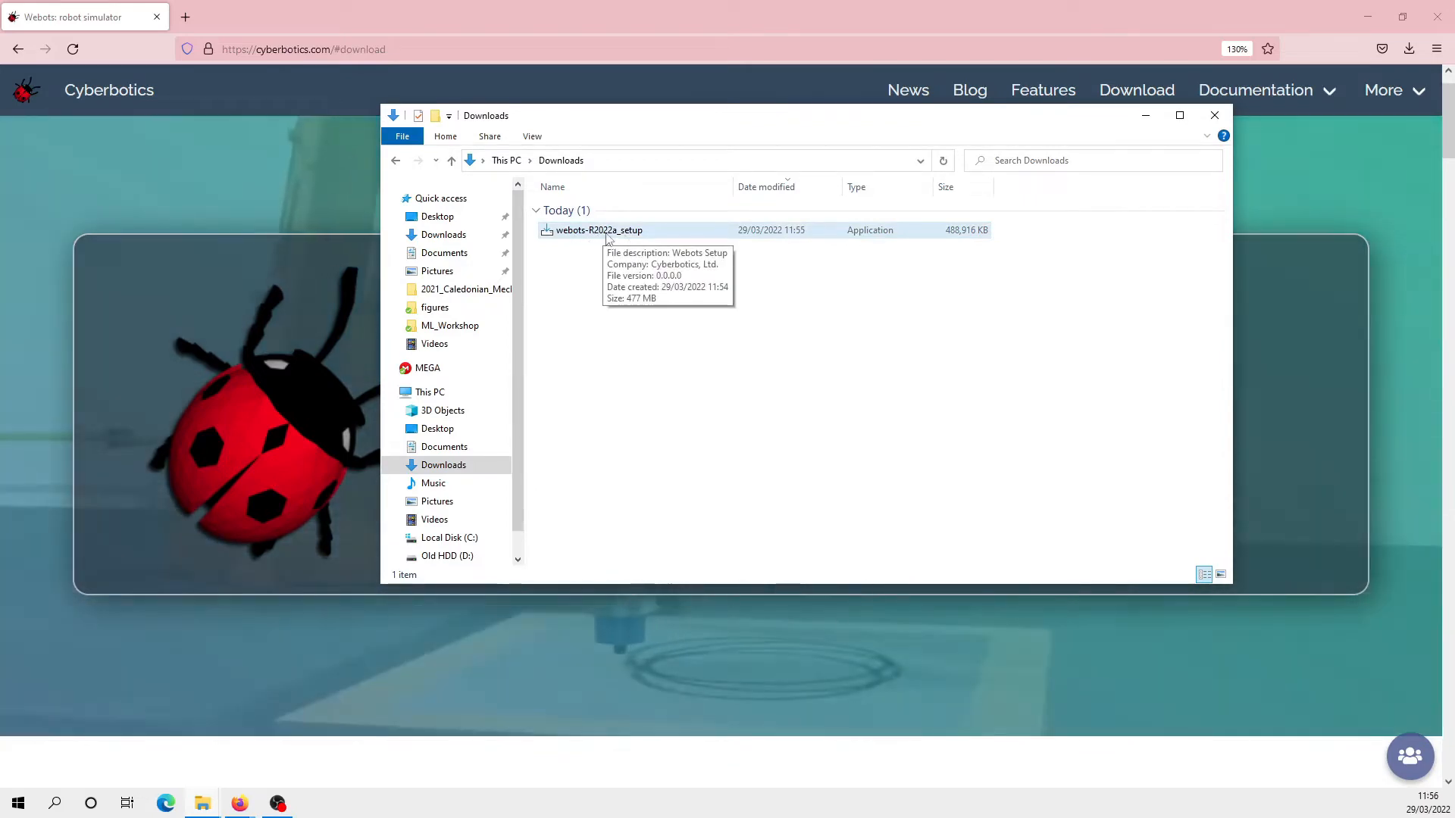
pyautogui.doubleClick(612, 232)
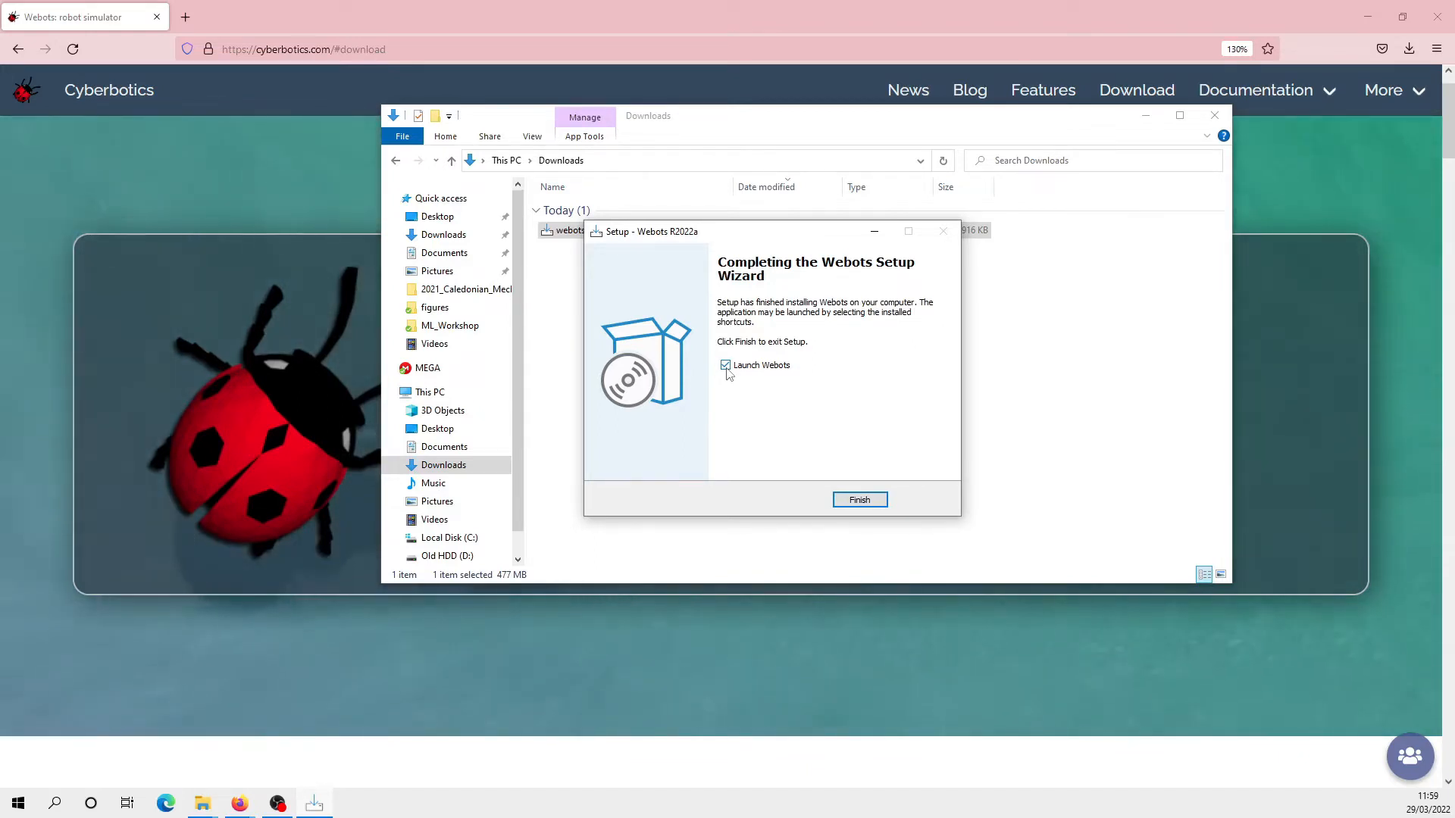
pyautogui.click(854, 502)
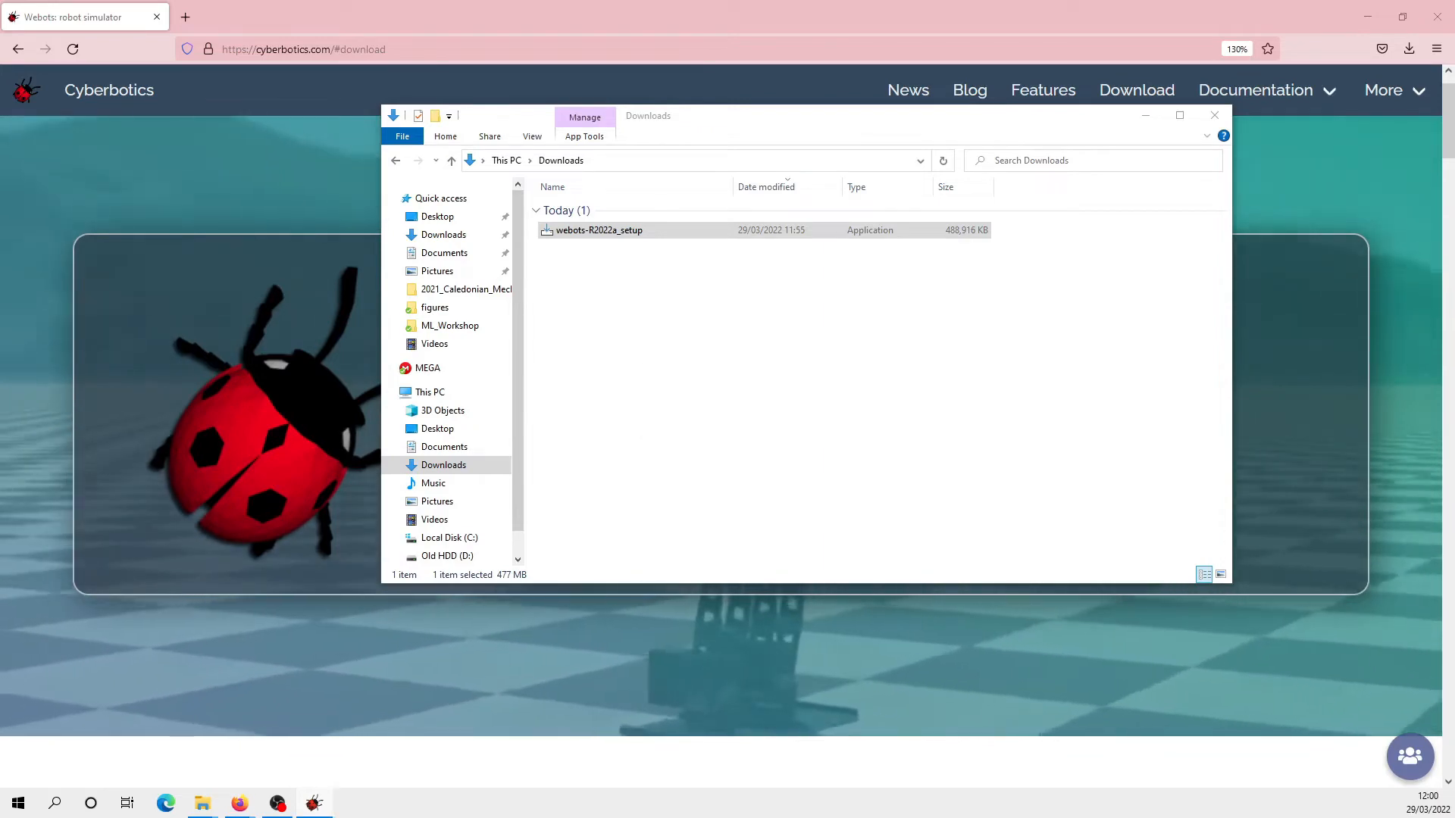
# Widen the 3D view relative to the code editor and maximize the Webots window.
pyautogui.moveTo(511, 163); pyautogui.dragTo(945, 179)
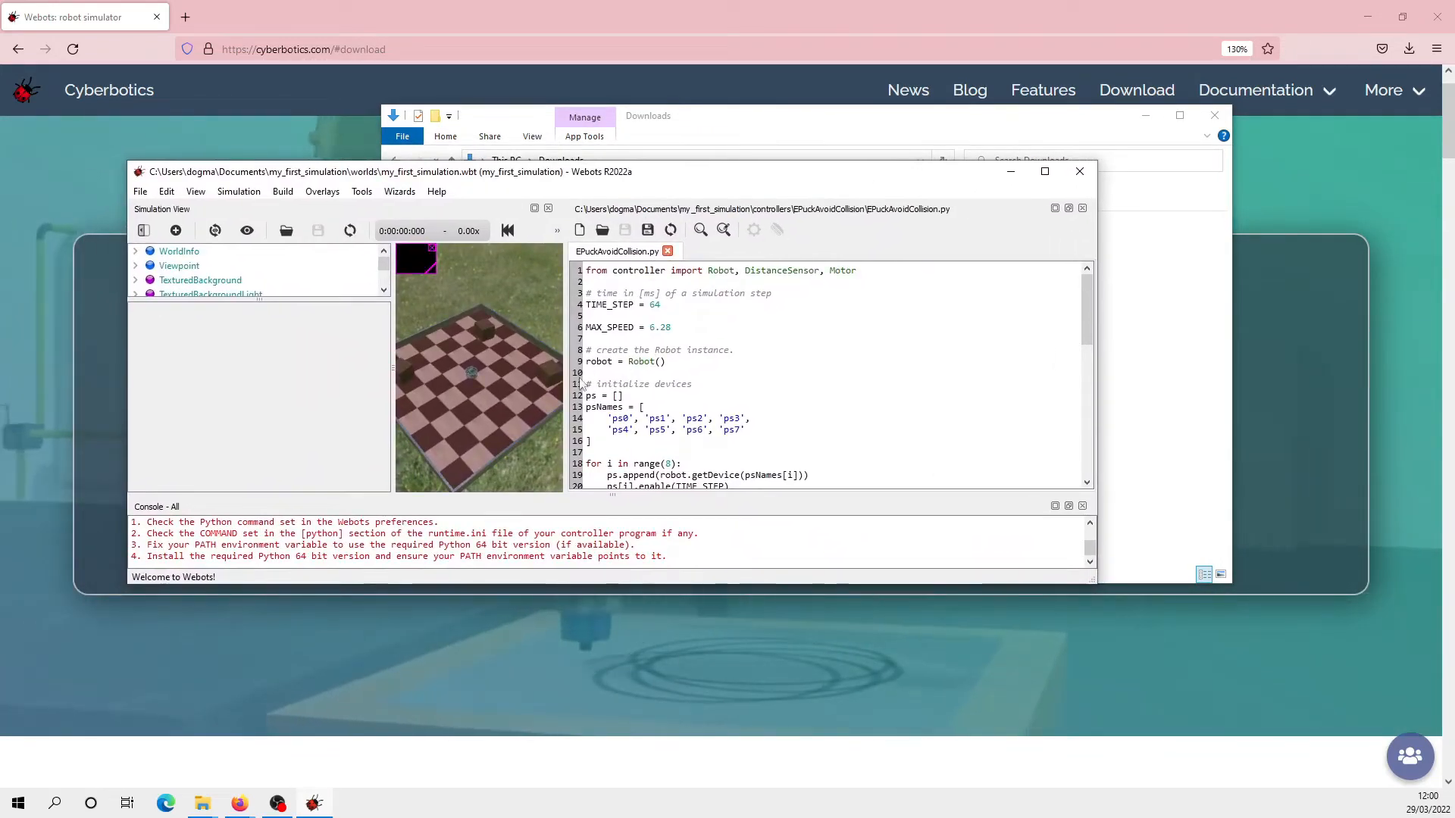
pyautogui.moveTo(569, 388); pyautogui.dragTo(765, 388)
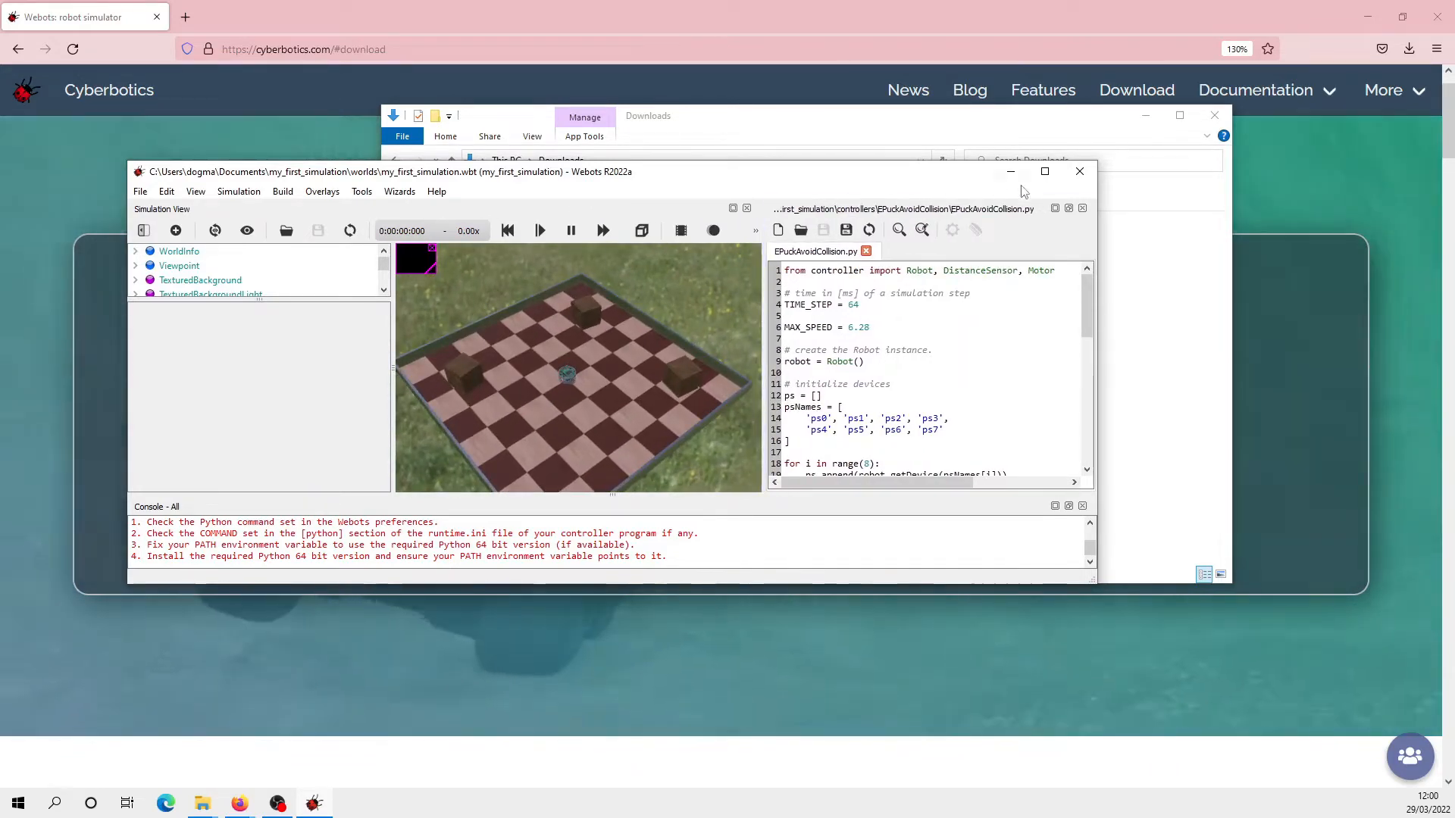
pyautogui.click(1044, 172)
# Open the Webots Guided Tour, watch the moose_demo.wbt uneven terrain demo, and close the tour.
pyautogui.click(310, 25)
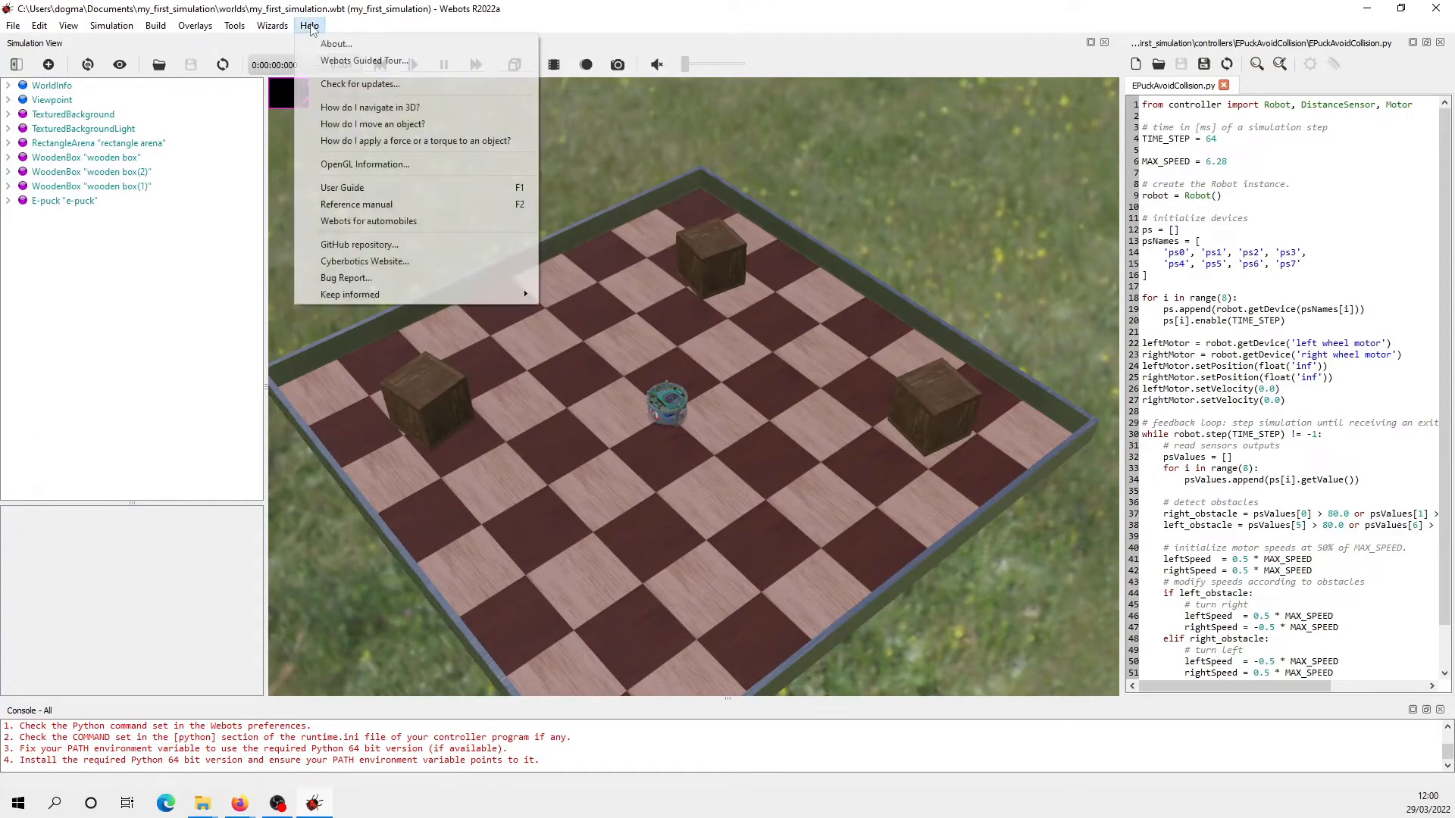
pyautogui.click(342, 60)
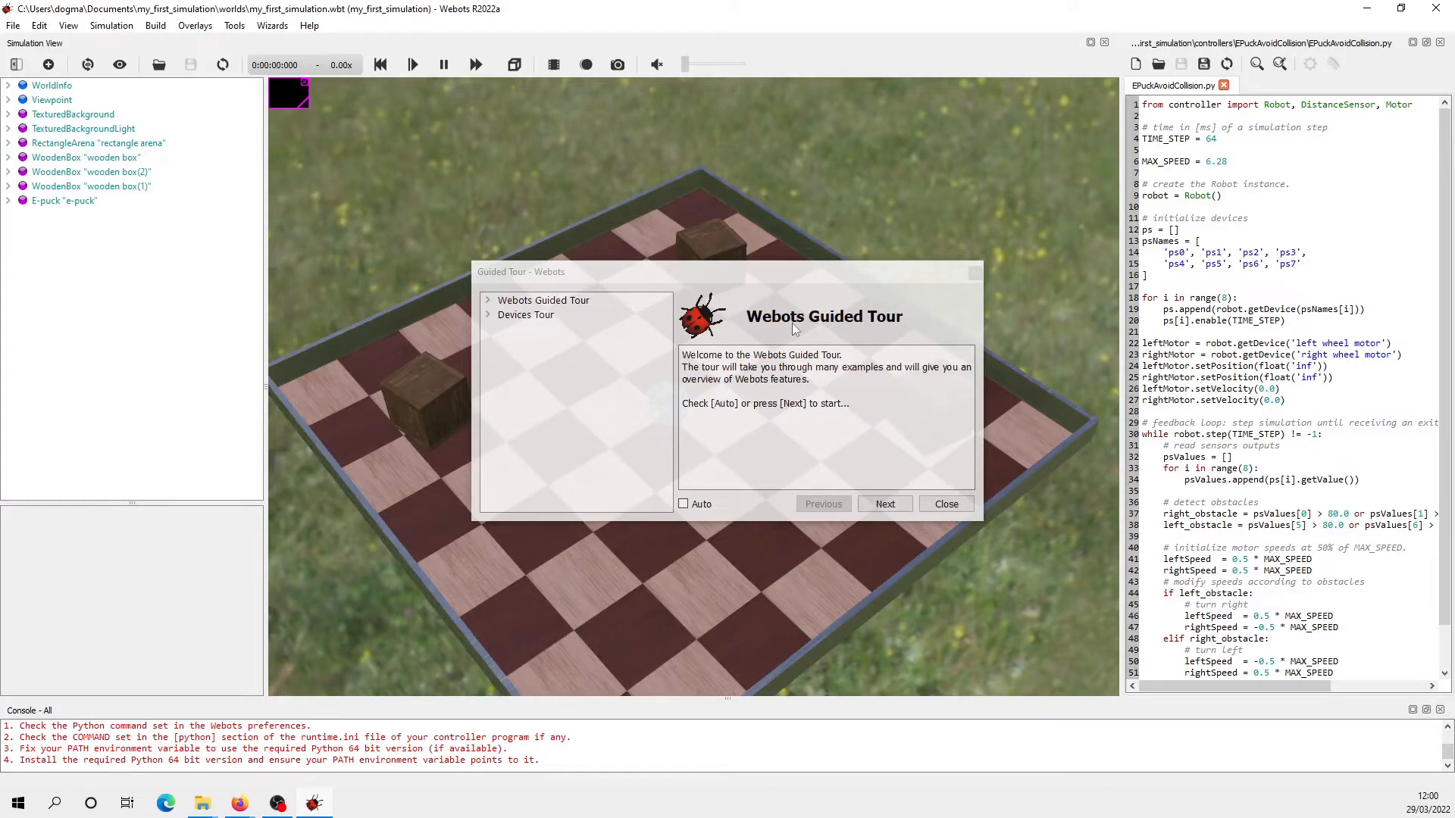
pyautogui.click(551, 301)
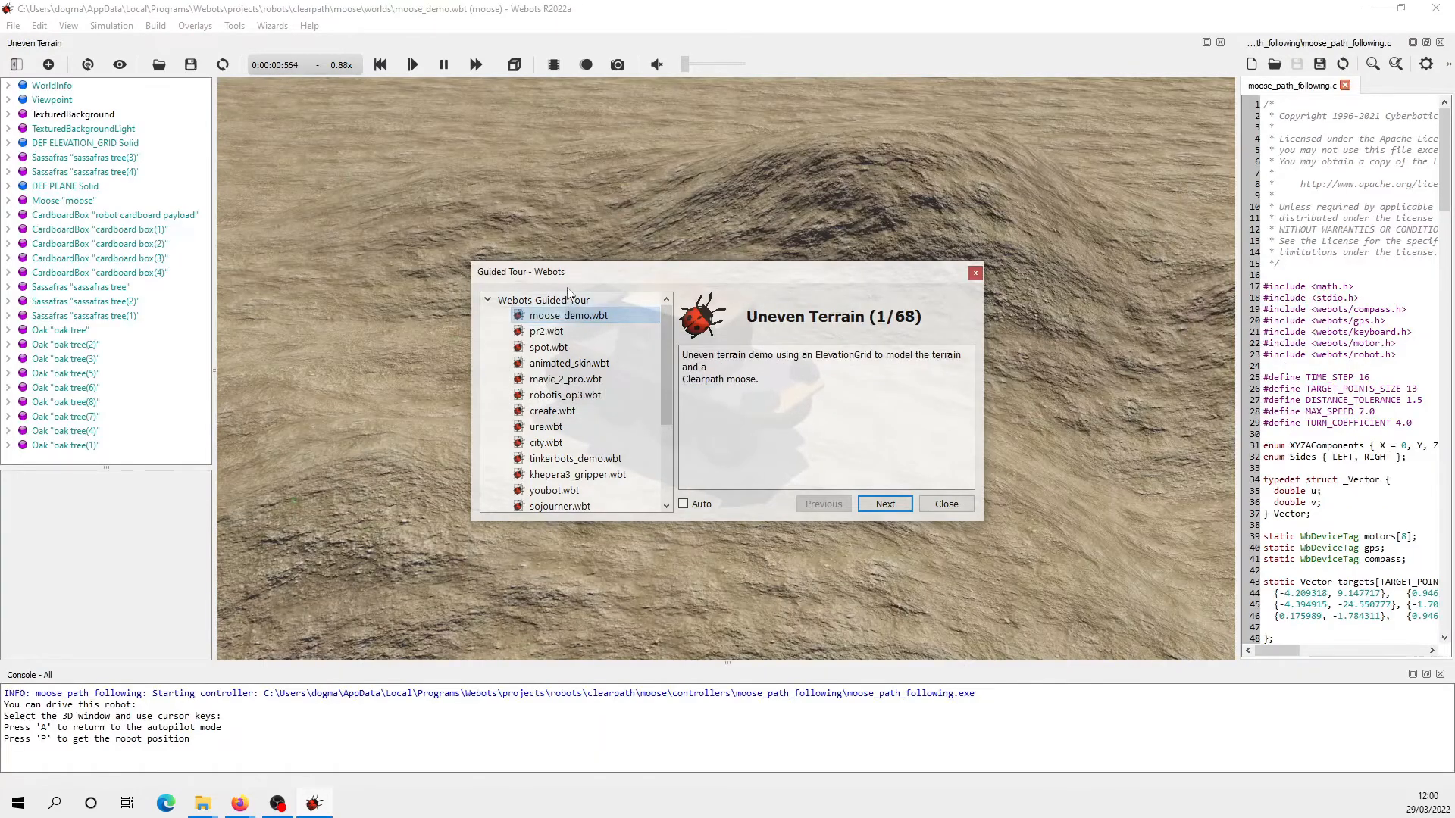
pyautogui.moveTo(580, 273); pyautogui.dragTo(575, 493)
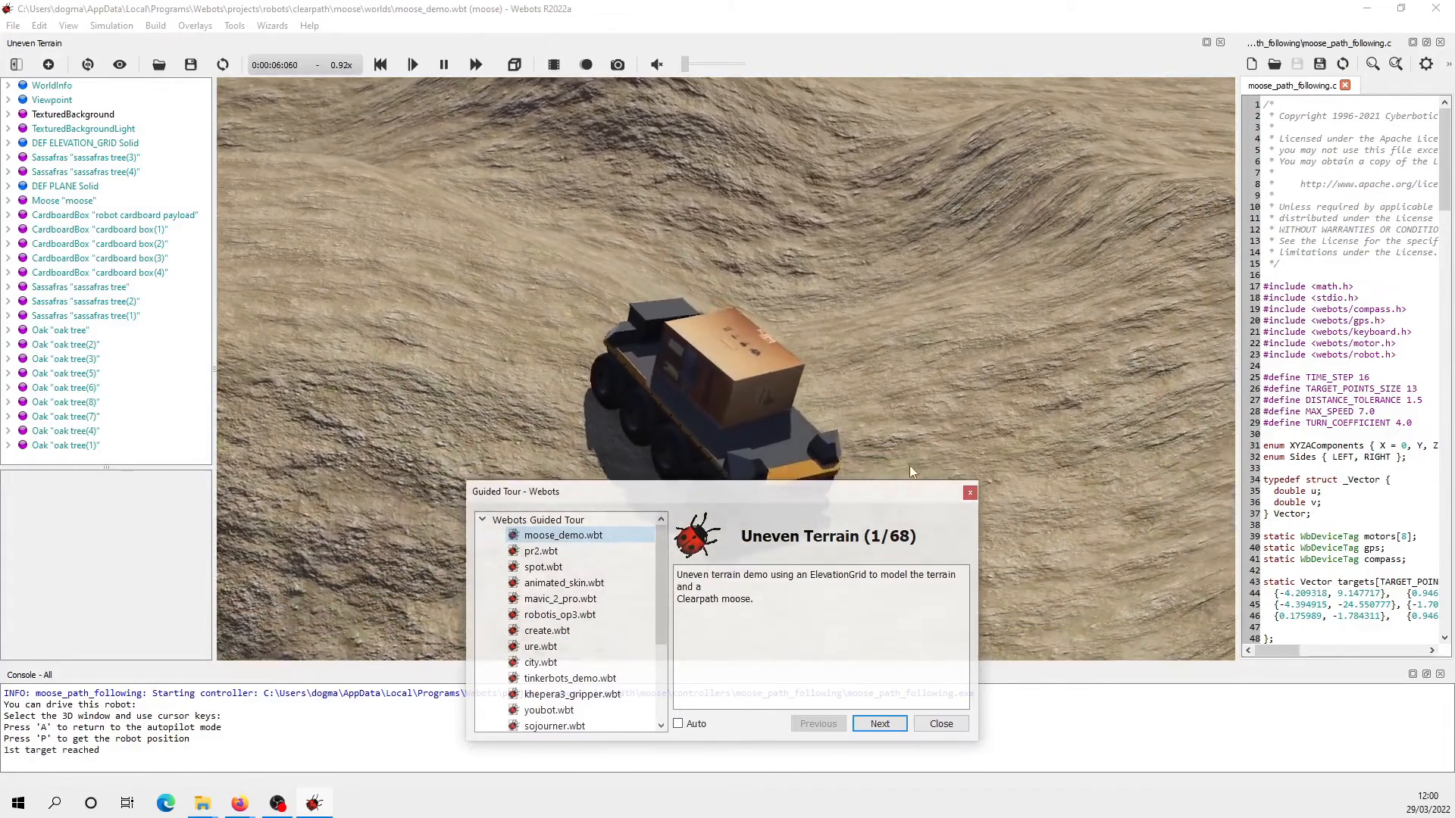
pyautogui.click(952, 729)
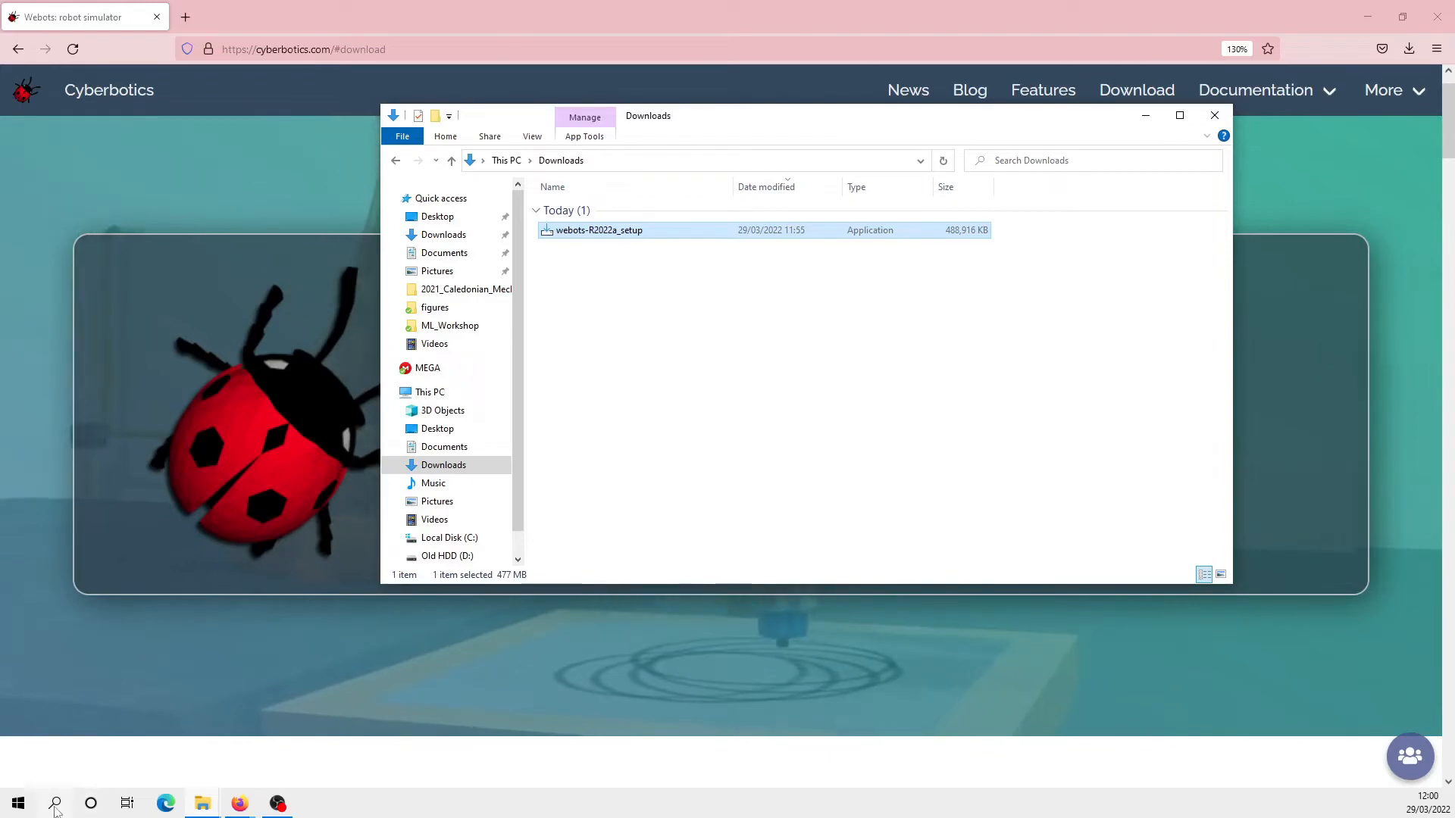
# Search Windows for "webots" to locate the installed application.
pyautogui.click(55, 807)
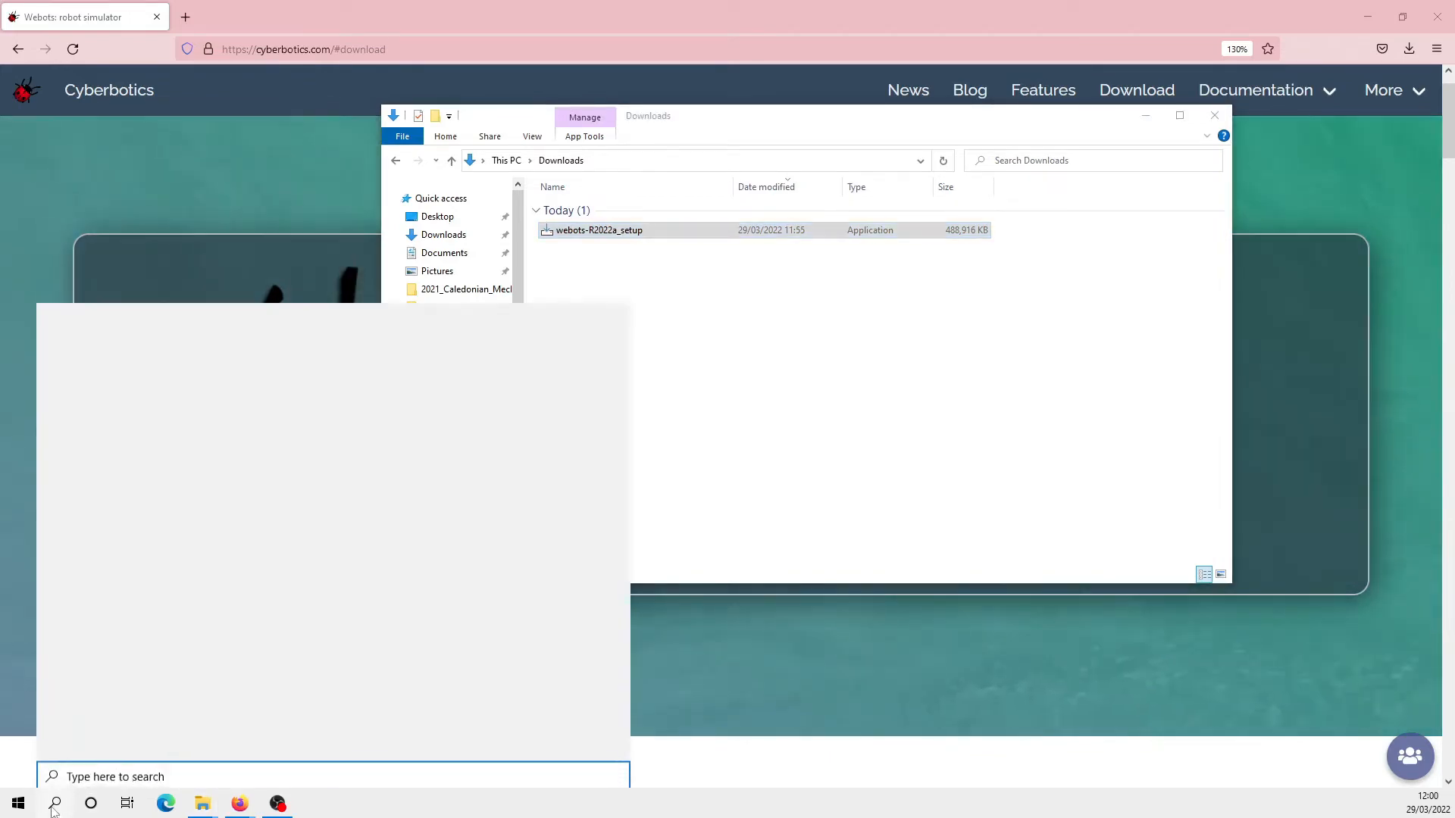
pyautogui.write('w')
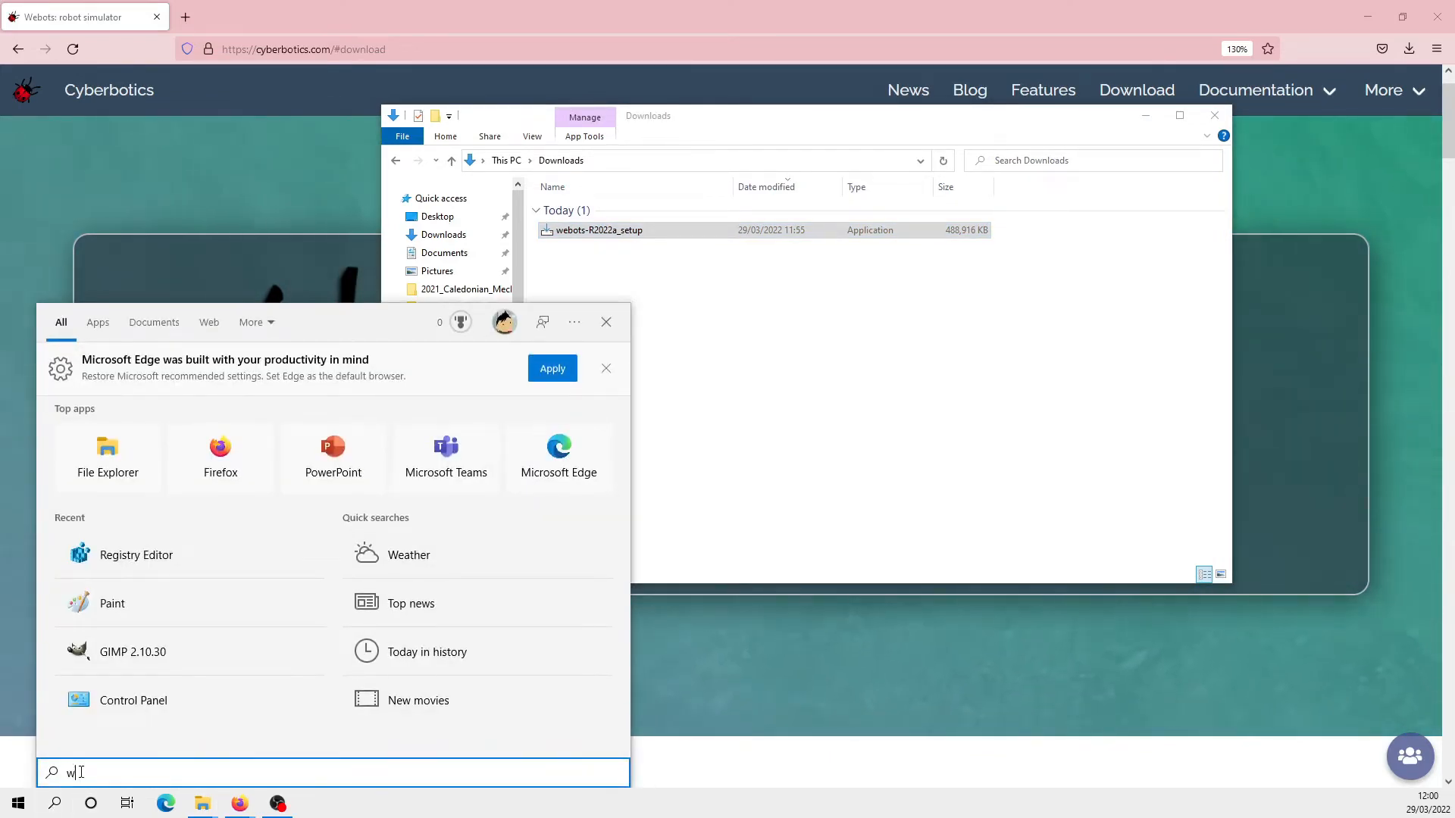
pyautogui.write('ebots')
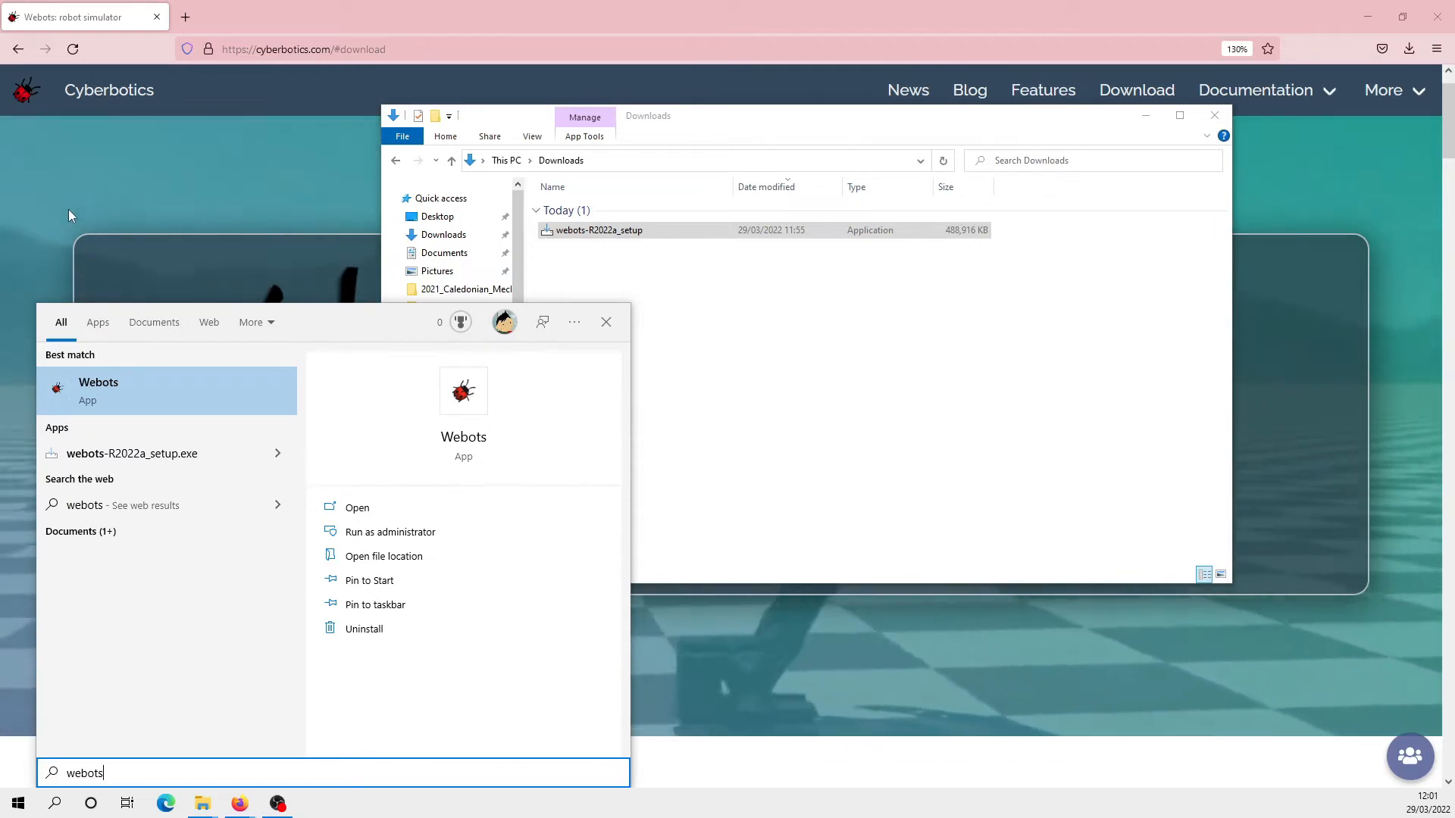
# Go to google.com in the browser, search for "python", and open the official Python.org website.
pyautogui.click(355, 54)
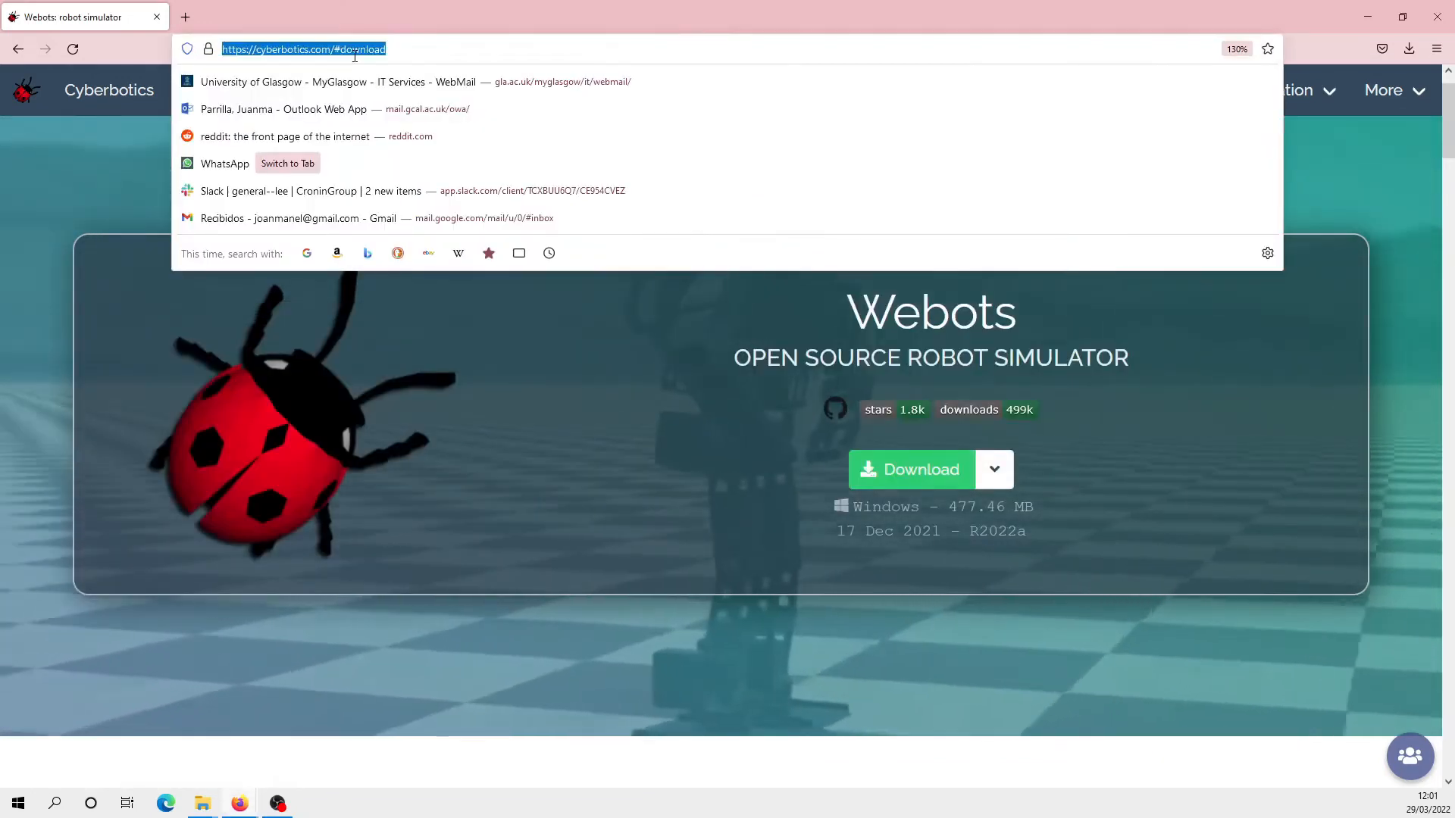
pyautogui.write('google.com')
pyautogui.press('Return')
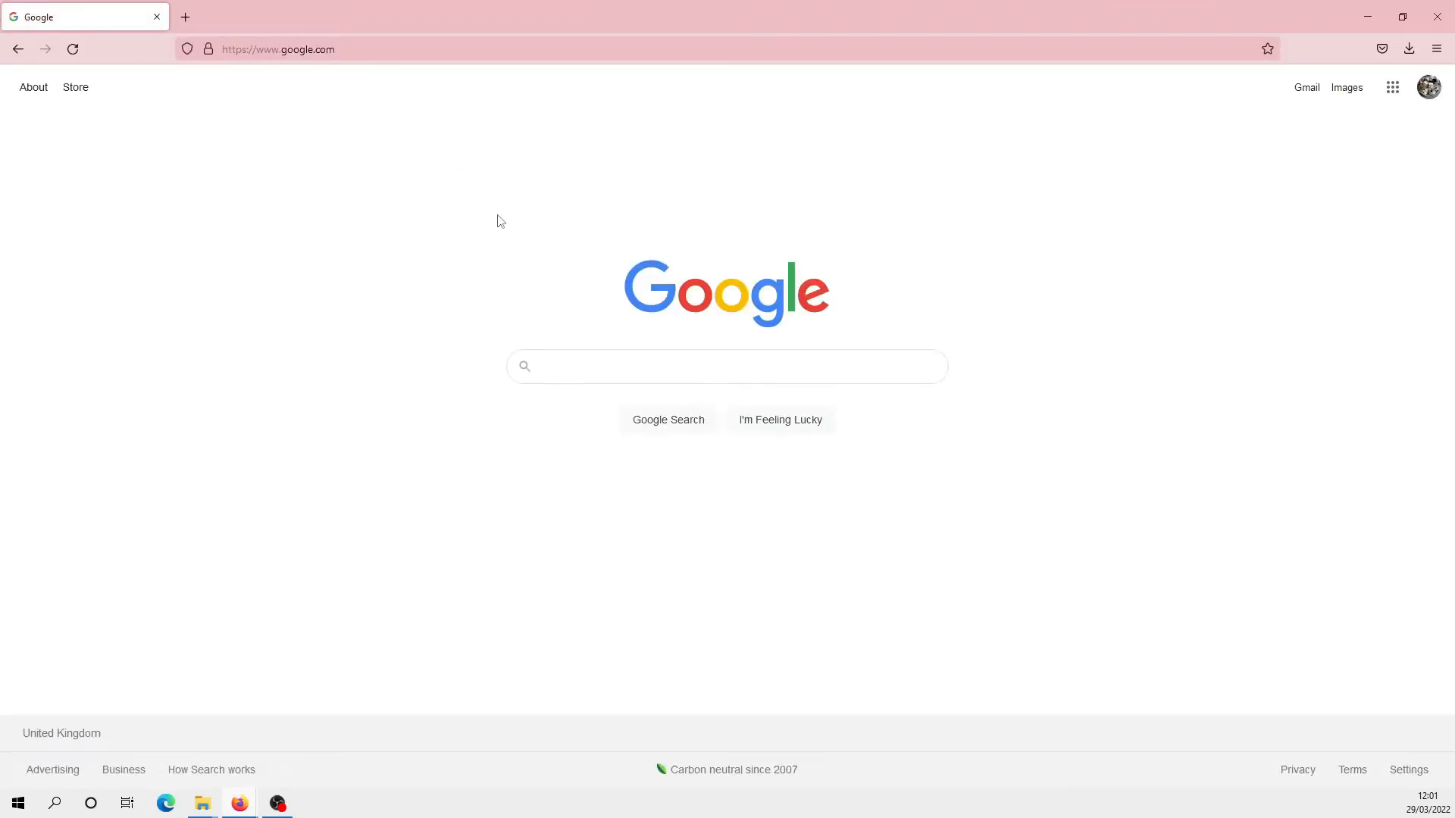
pyautogui.write('python')
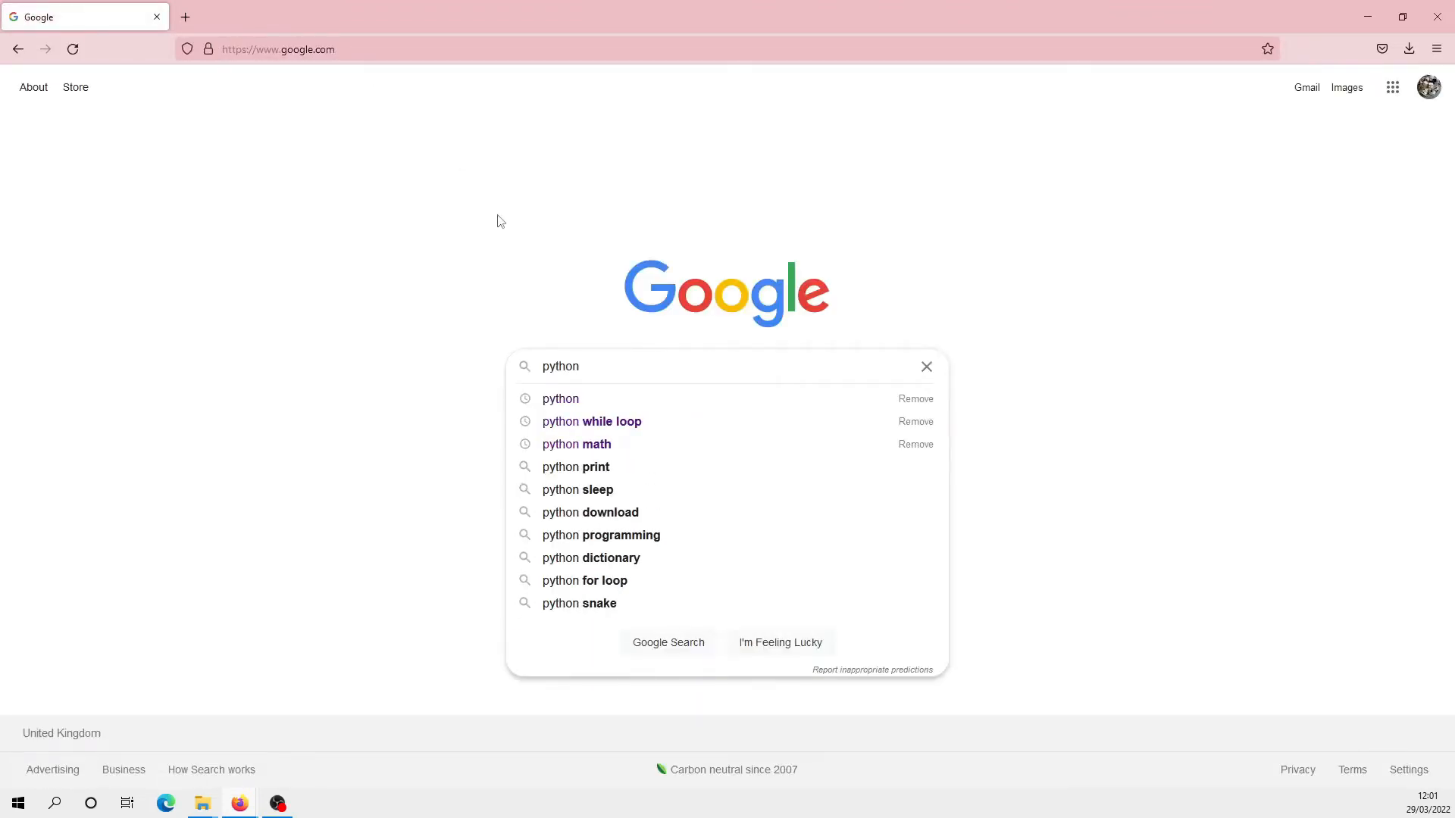
pyautogui.press('Return')
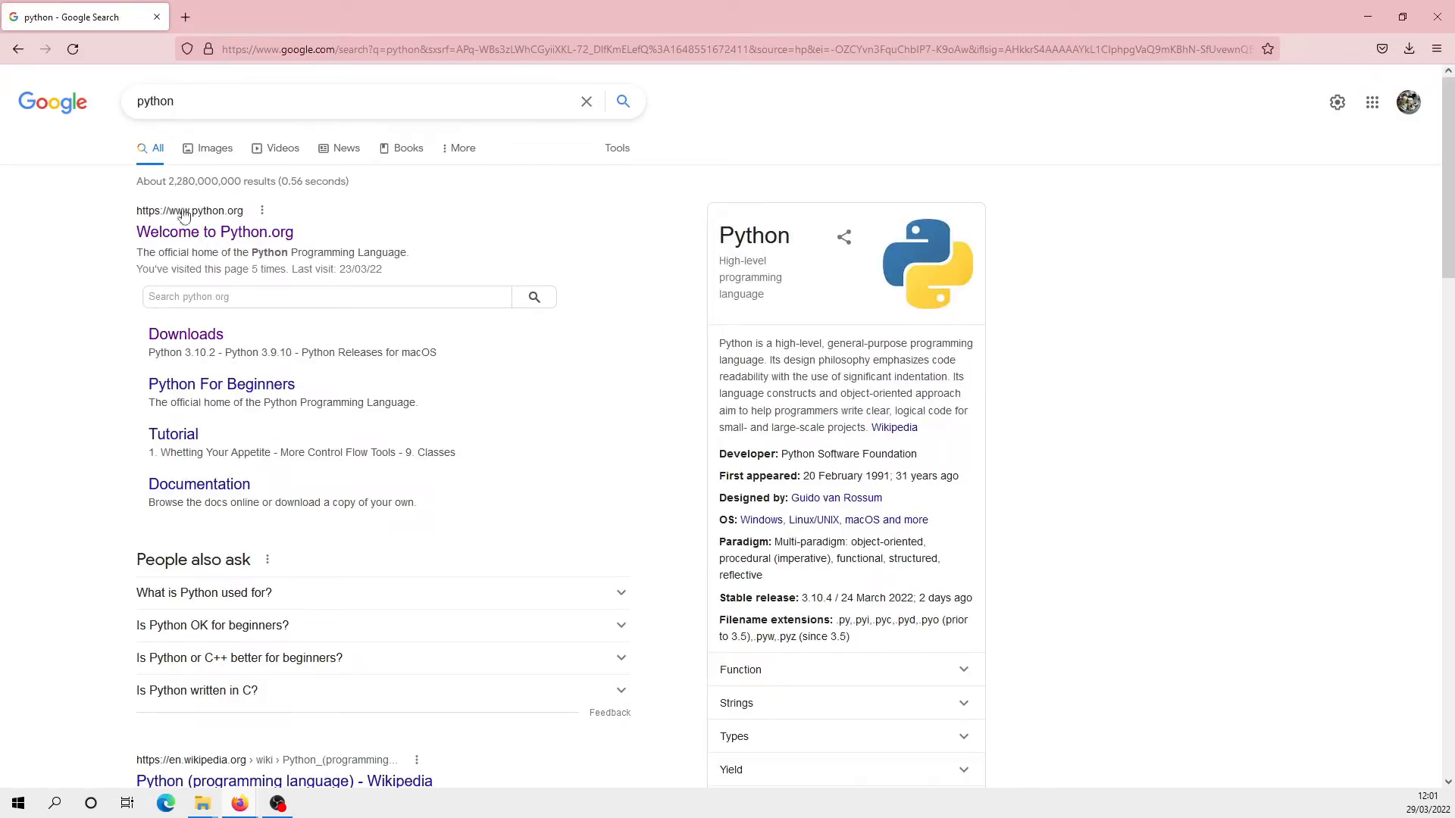
pyautogui.click(211, 238)
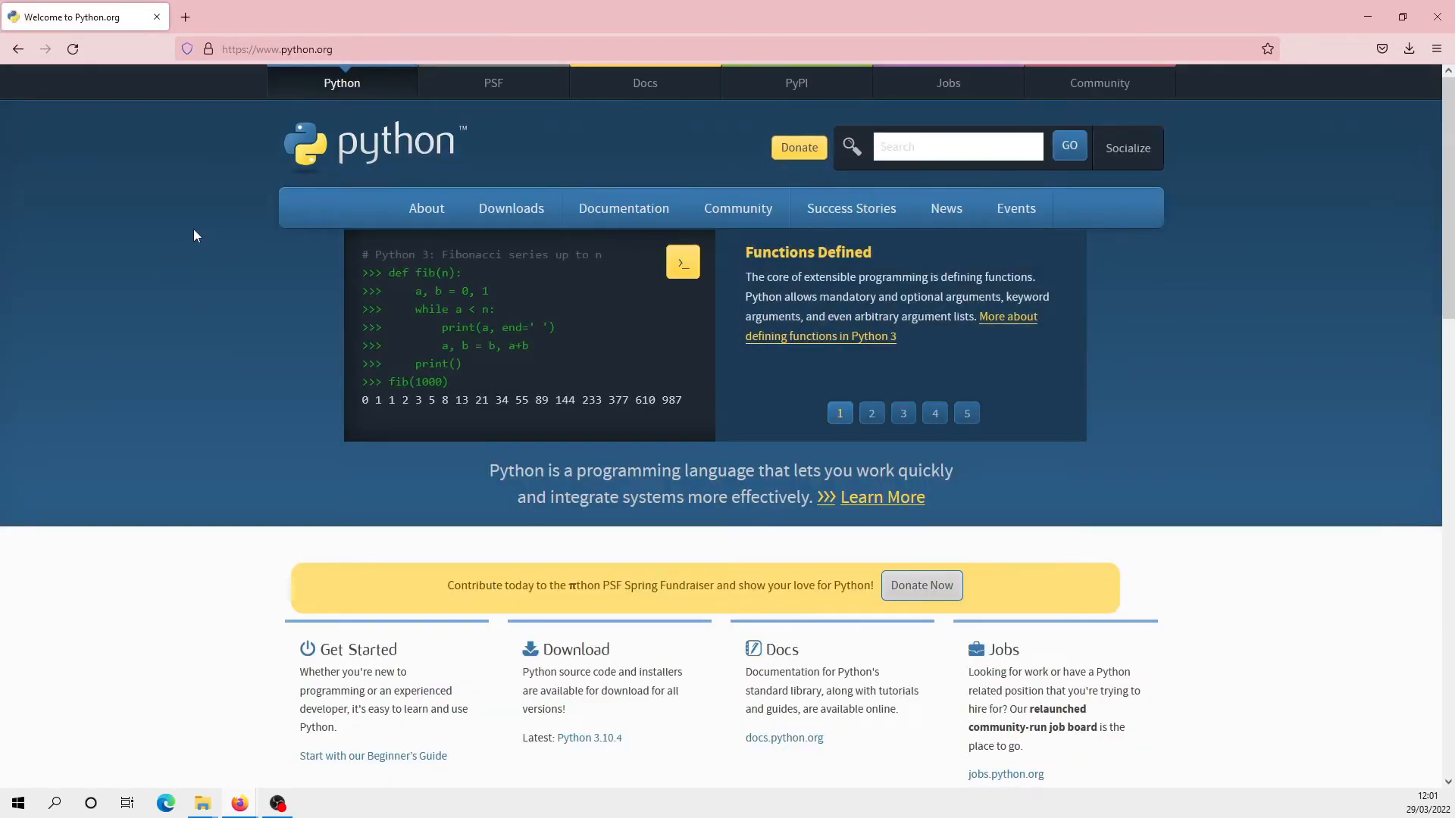
# Open the Python downloads page and go to the release page of Python 3.9.12.
pyautogui.moveTo(518, 222)
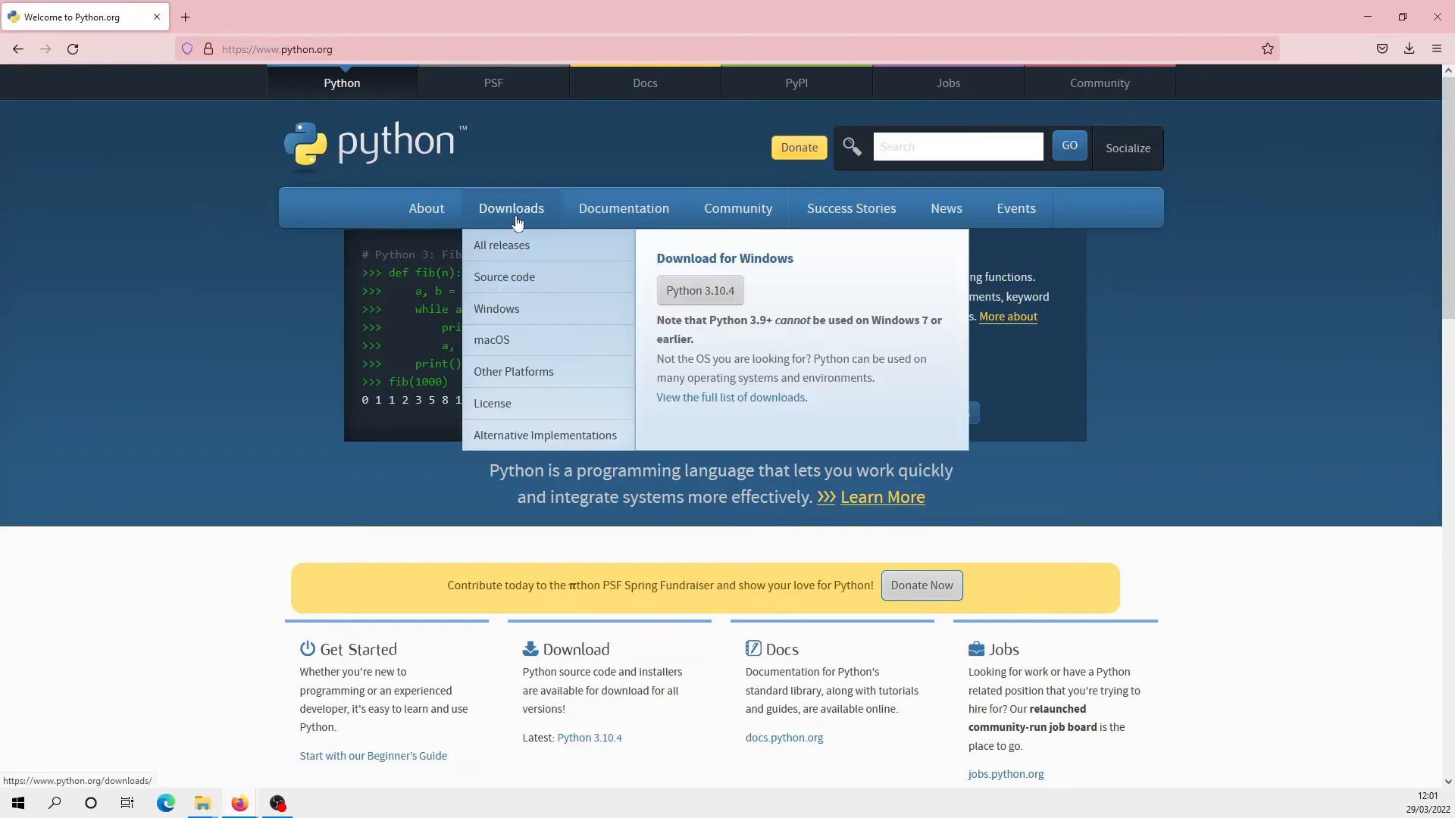
pyautogui.click(519, 216)
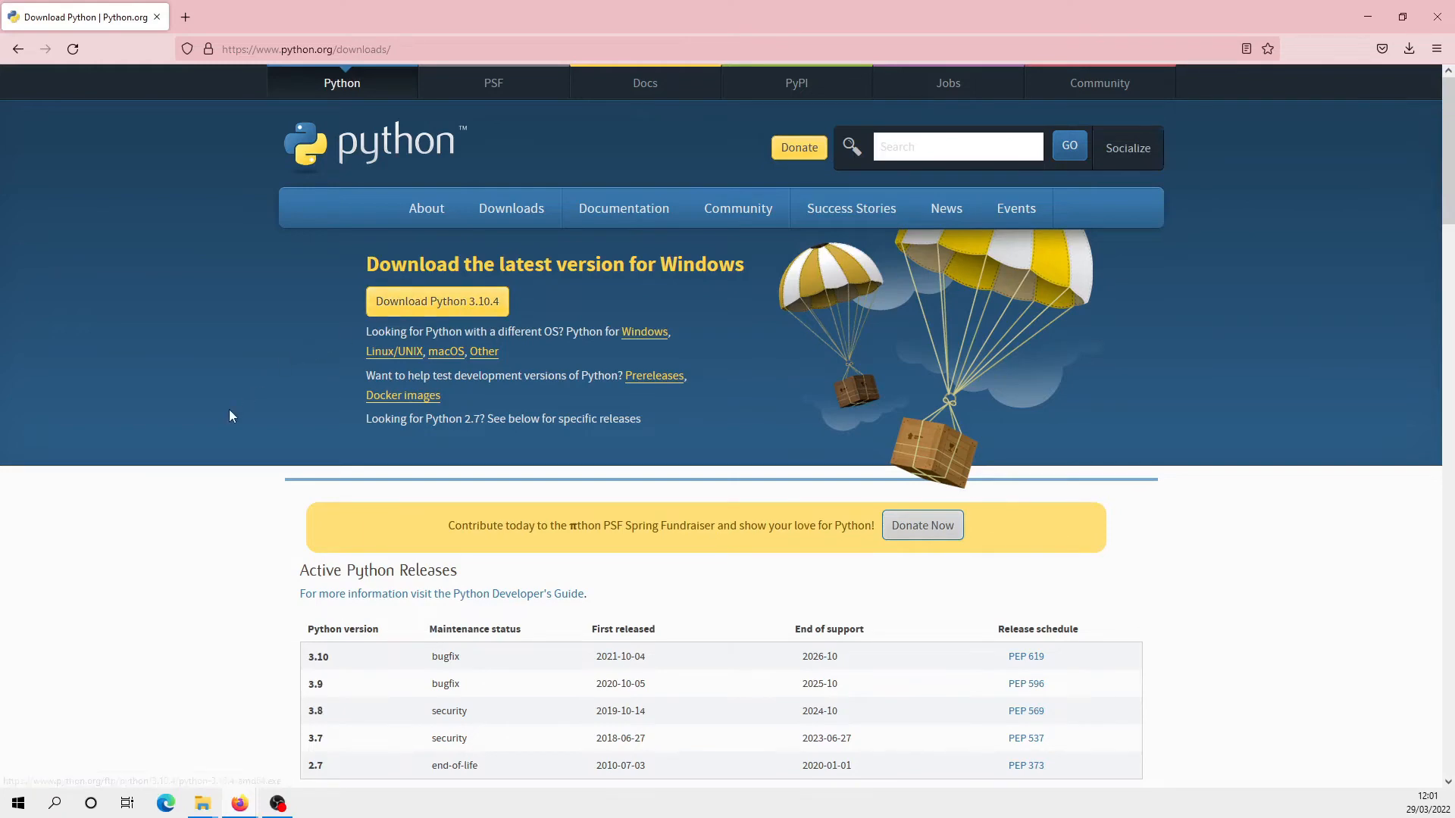
pyautogui.scroll(-2, 229, 410)
pyautogui.scroll(-2, 228, 413)
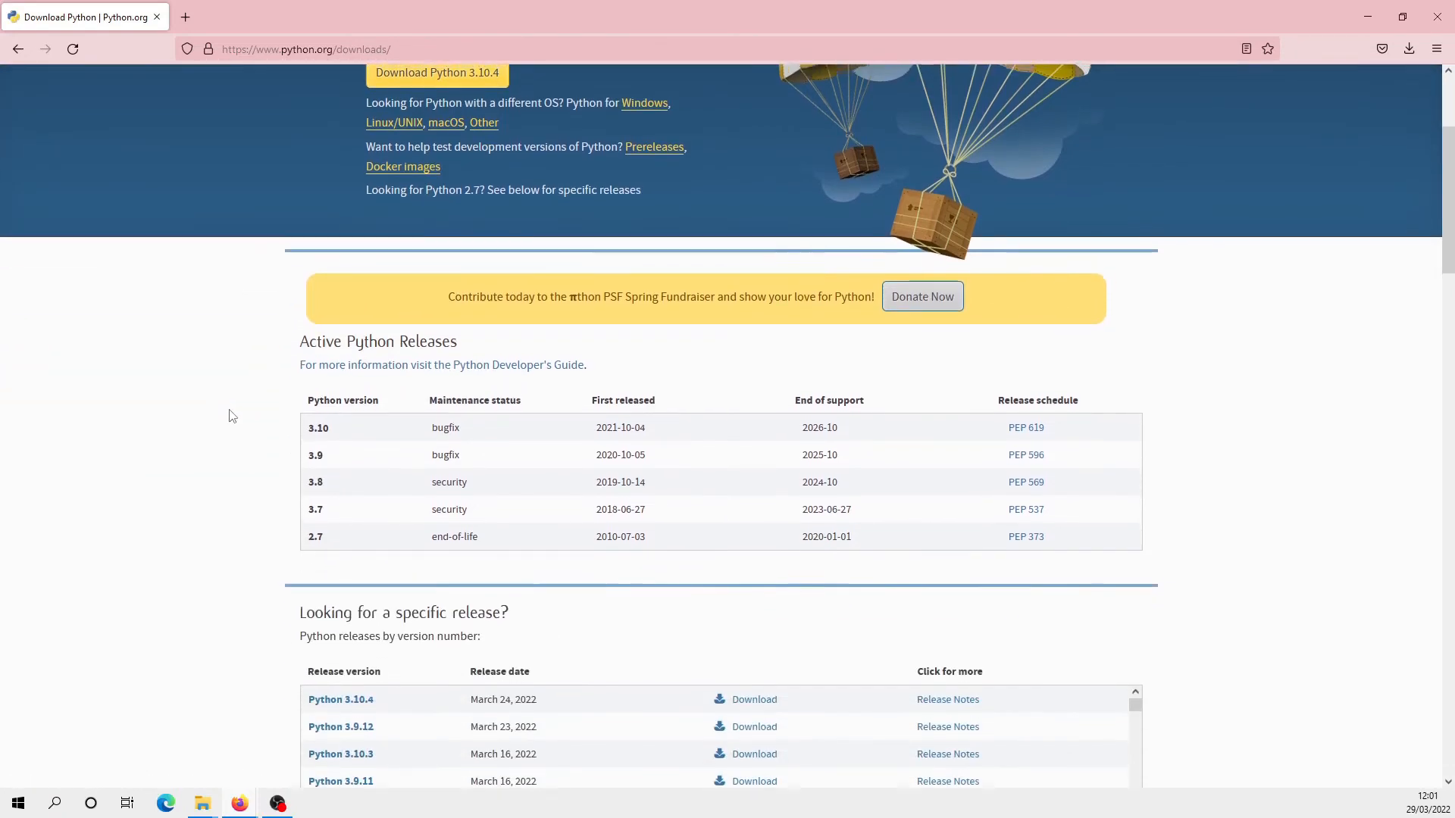
pyautogui.scroll(3, 229, 409)
pyautogui.moveTo(521, 212)
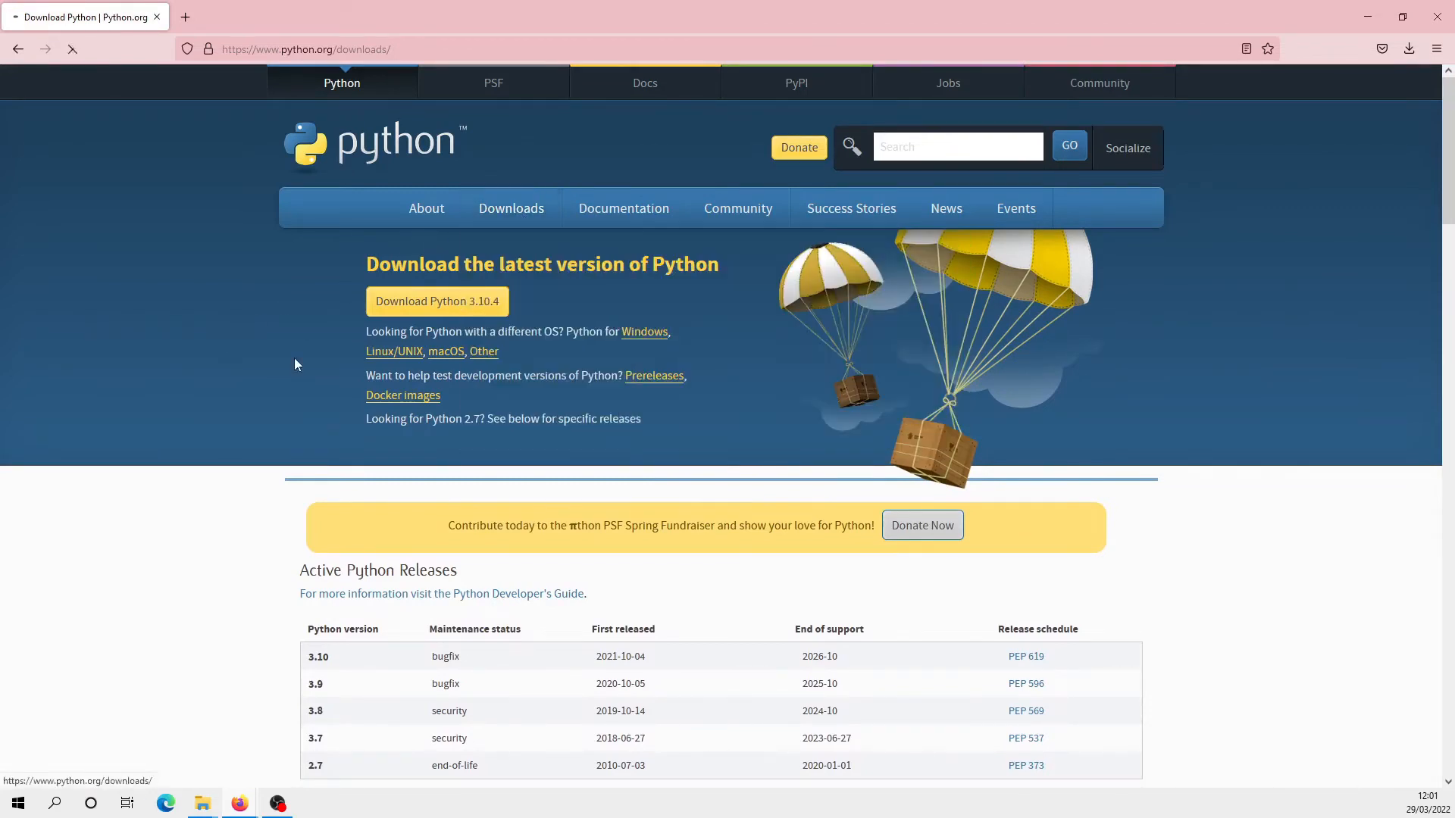
pyautogui.scroll(-6, 228, 394)
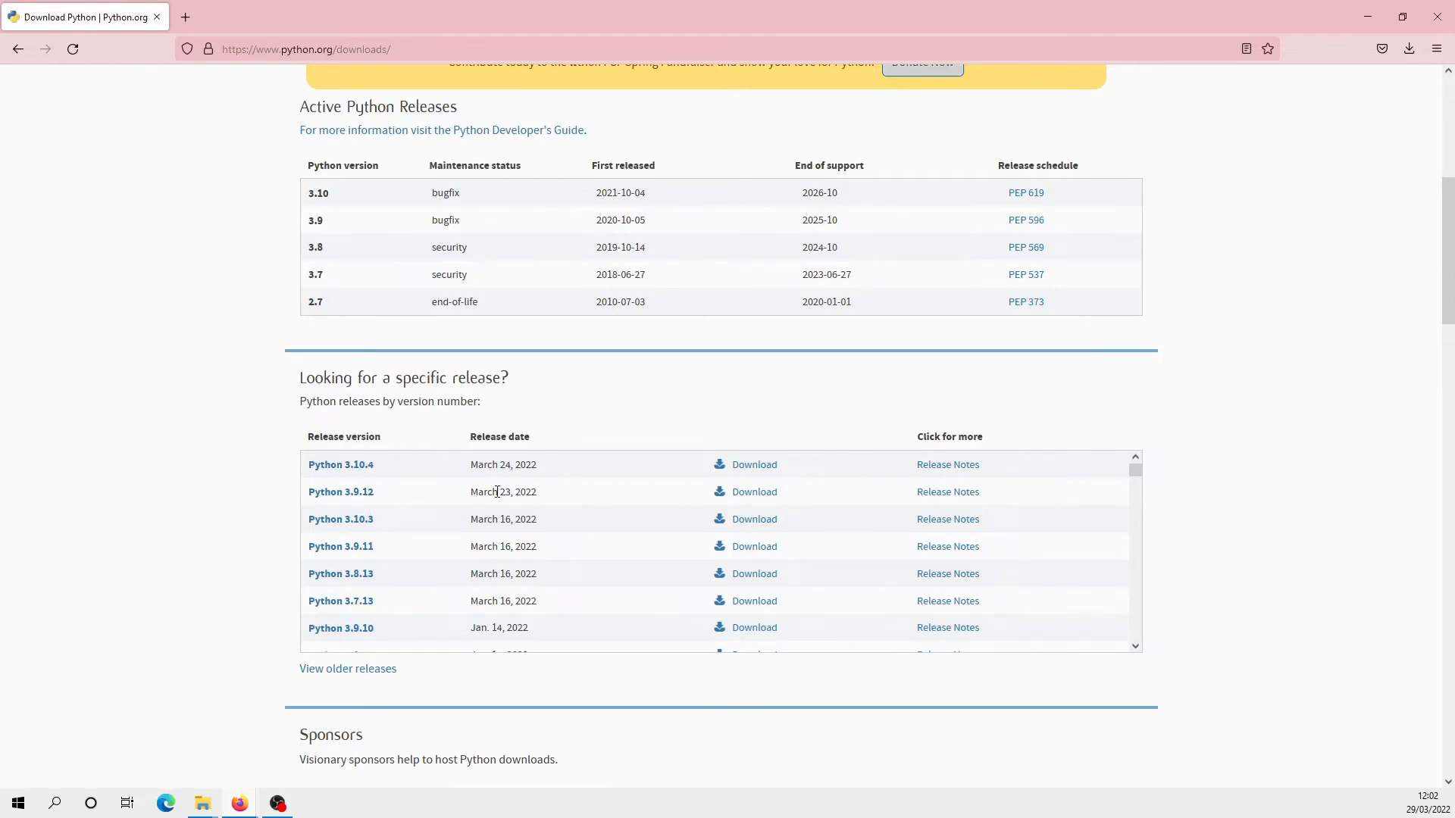
pyautogui.click(749, 493)
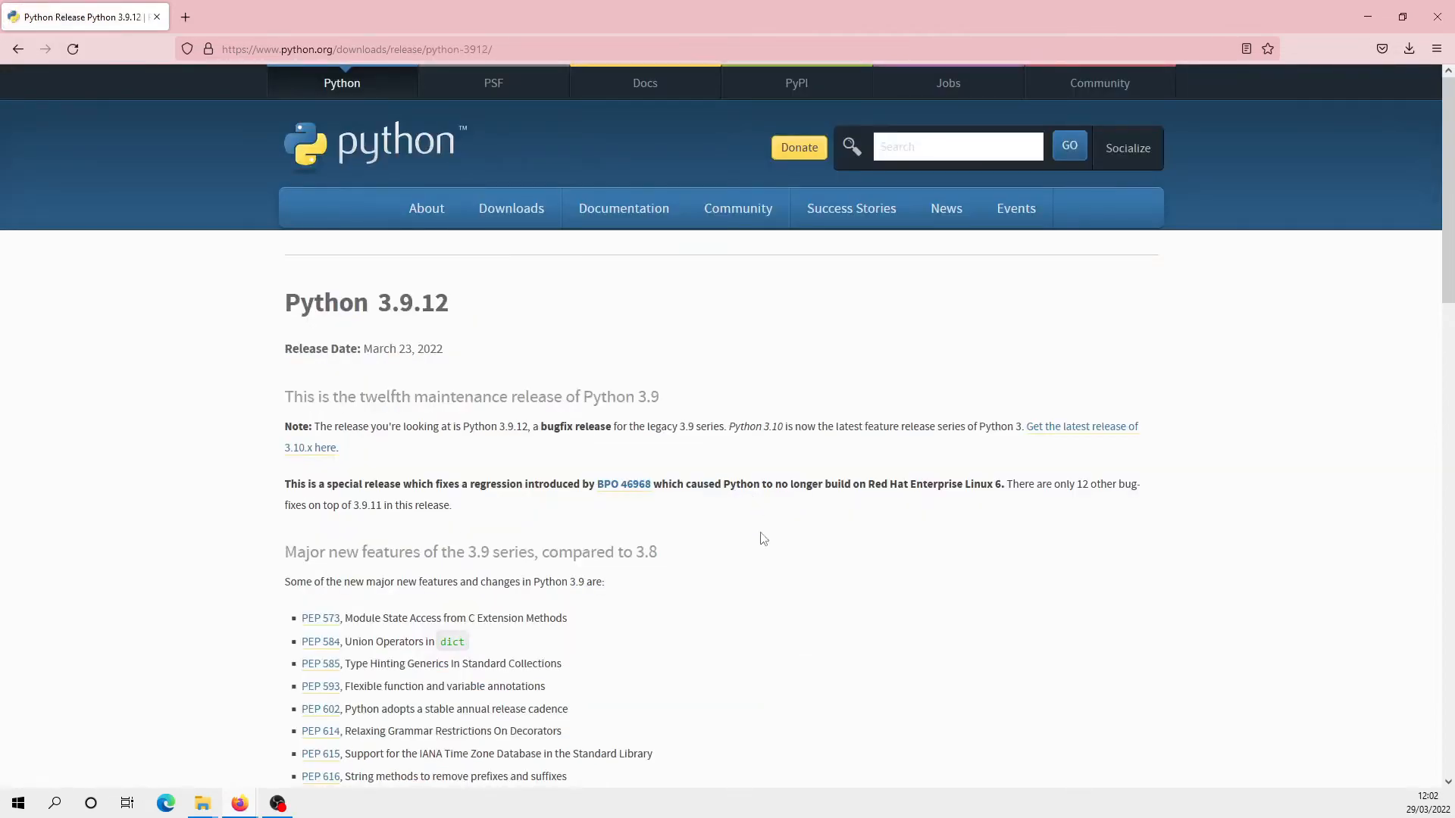
# Download the 64-bit Windows installer from the Files section of the Python 3.9.12 release page.
pyautogui.scroll(-14, 707, 577)
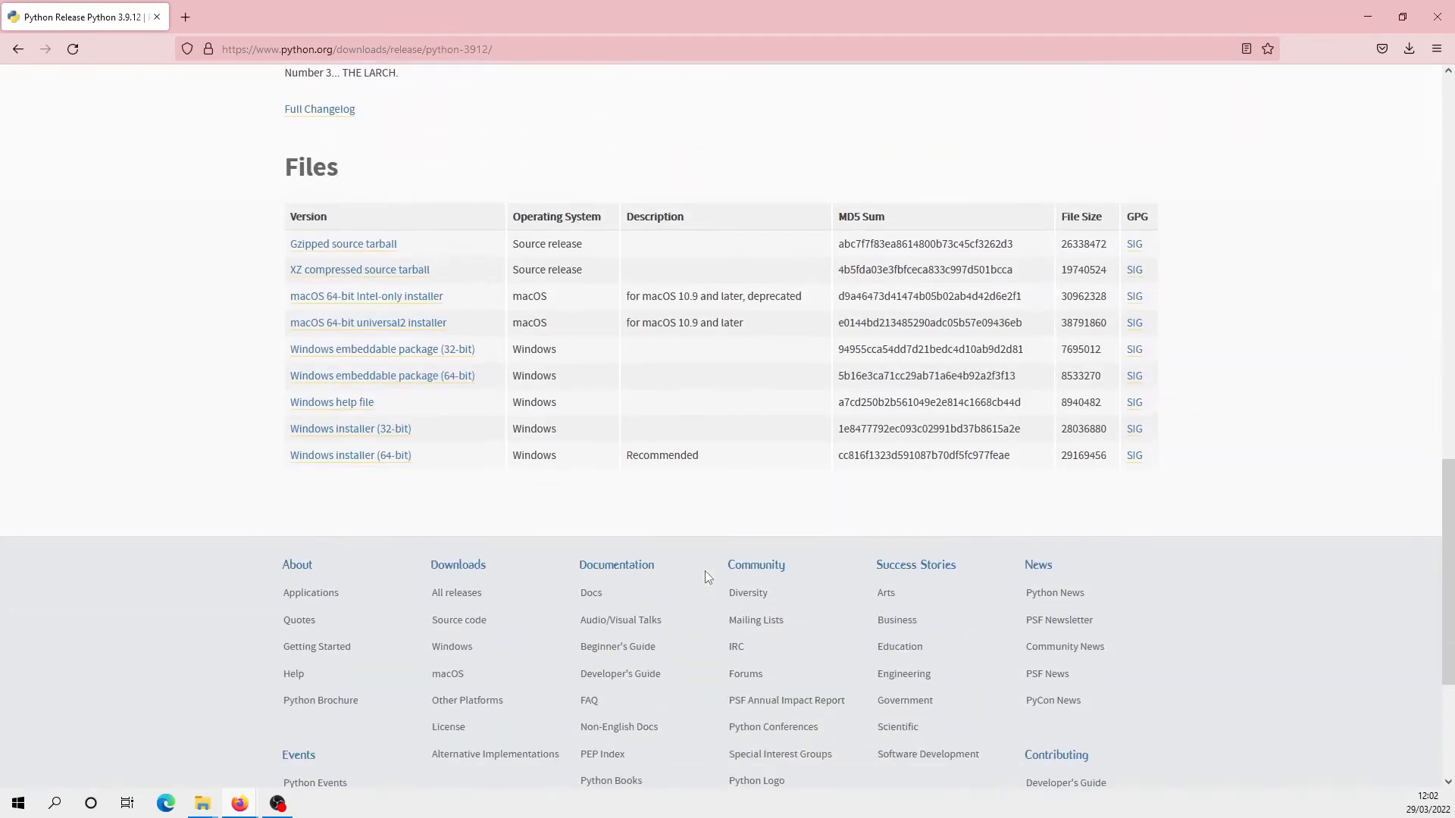
pyautogui.scroll(1, 707, 579)
pyautogui.scroll(1, 707, 577)
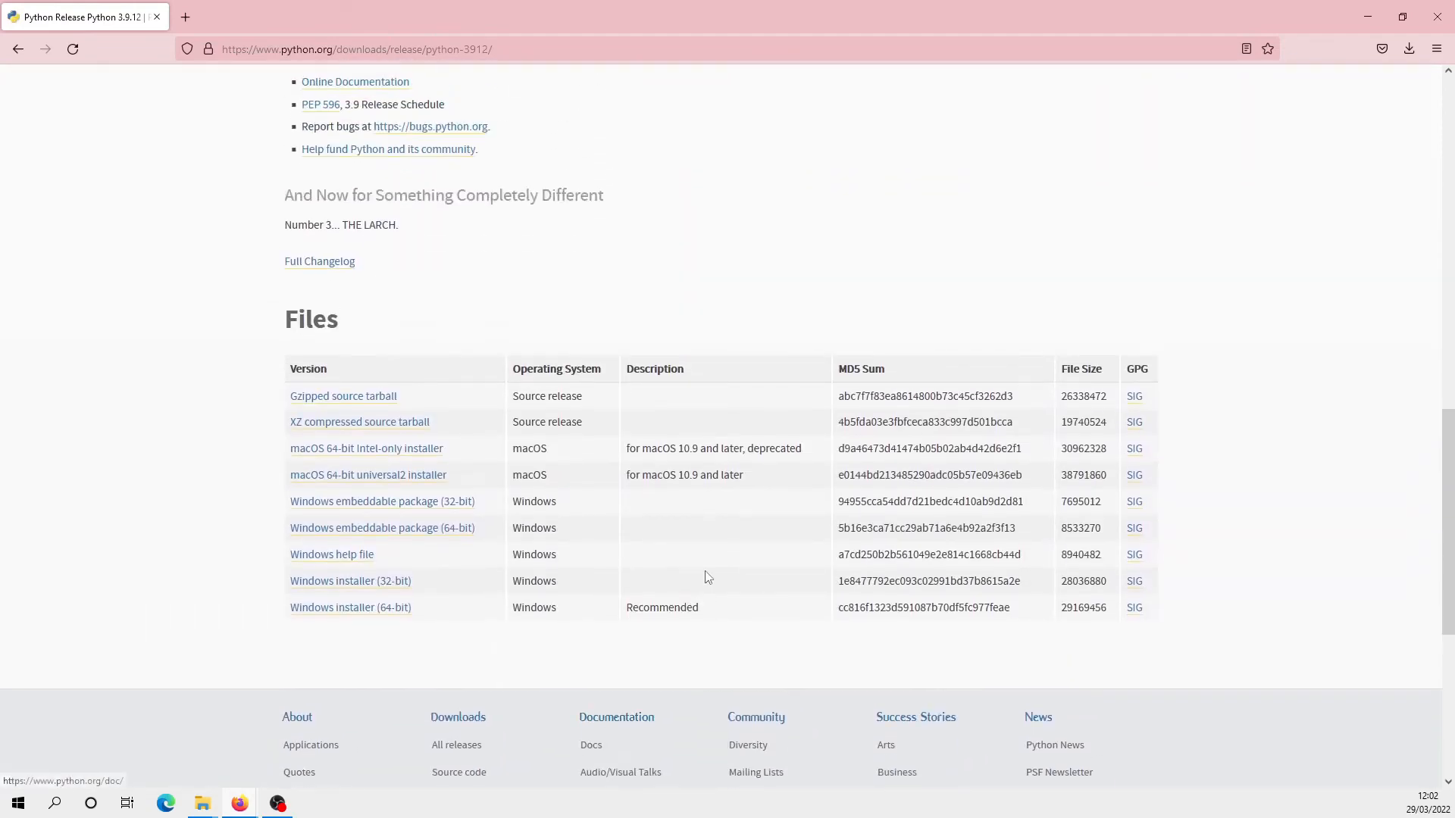
pyautogui.click(371, 612)
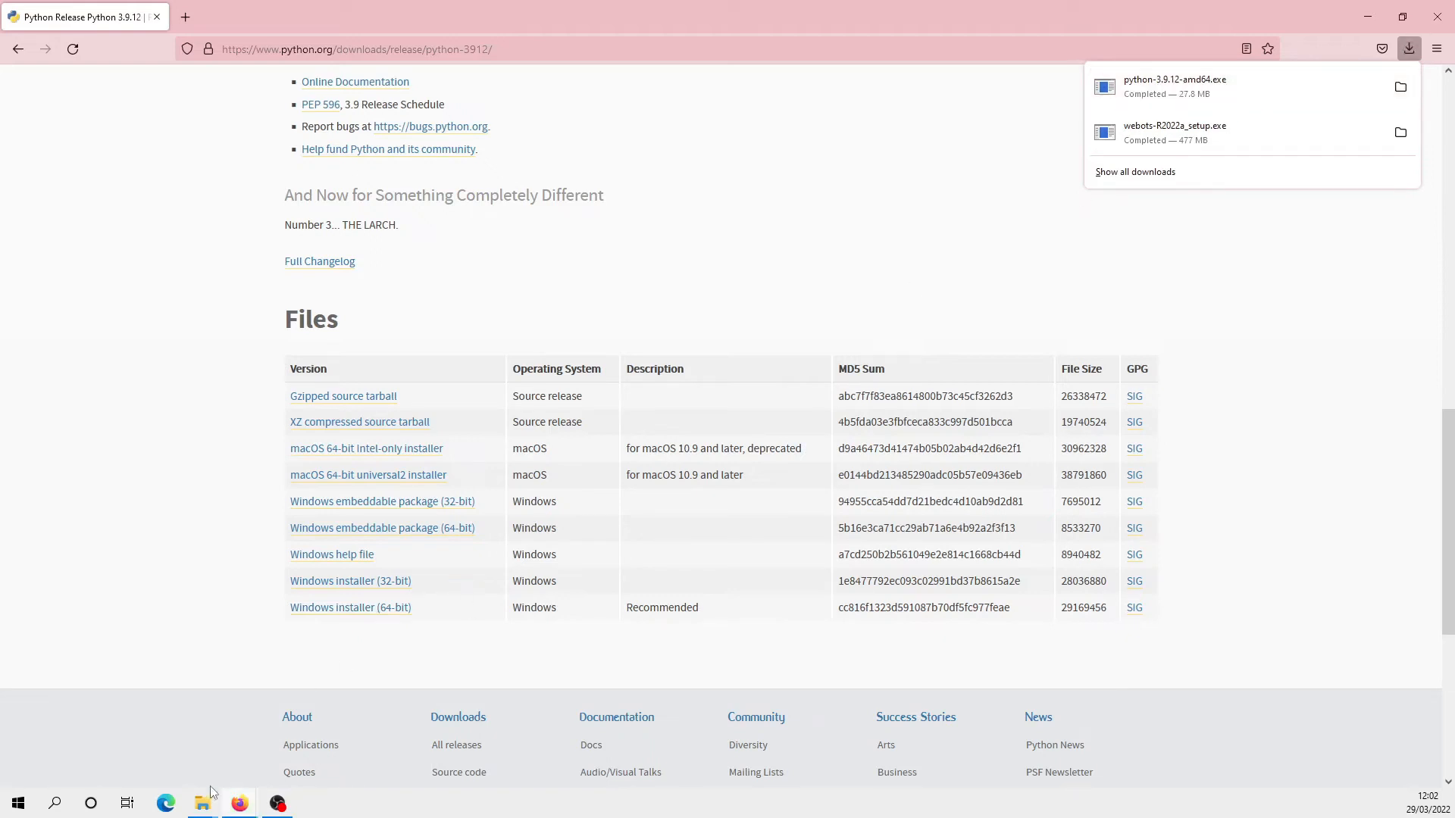
# Switch to the Downloads folder in File Explorer and run the python-3.9.12-amd64 installer.
pyautogui.moveTo(209, 801)
pyautogui.click(189, 753)
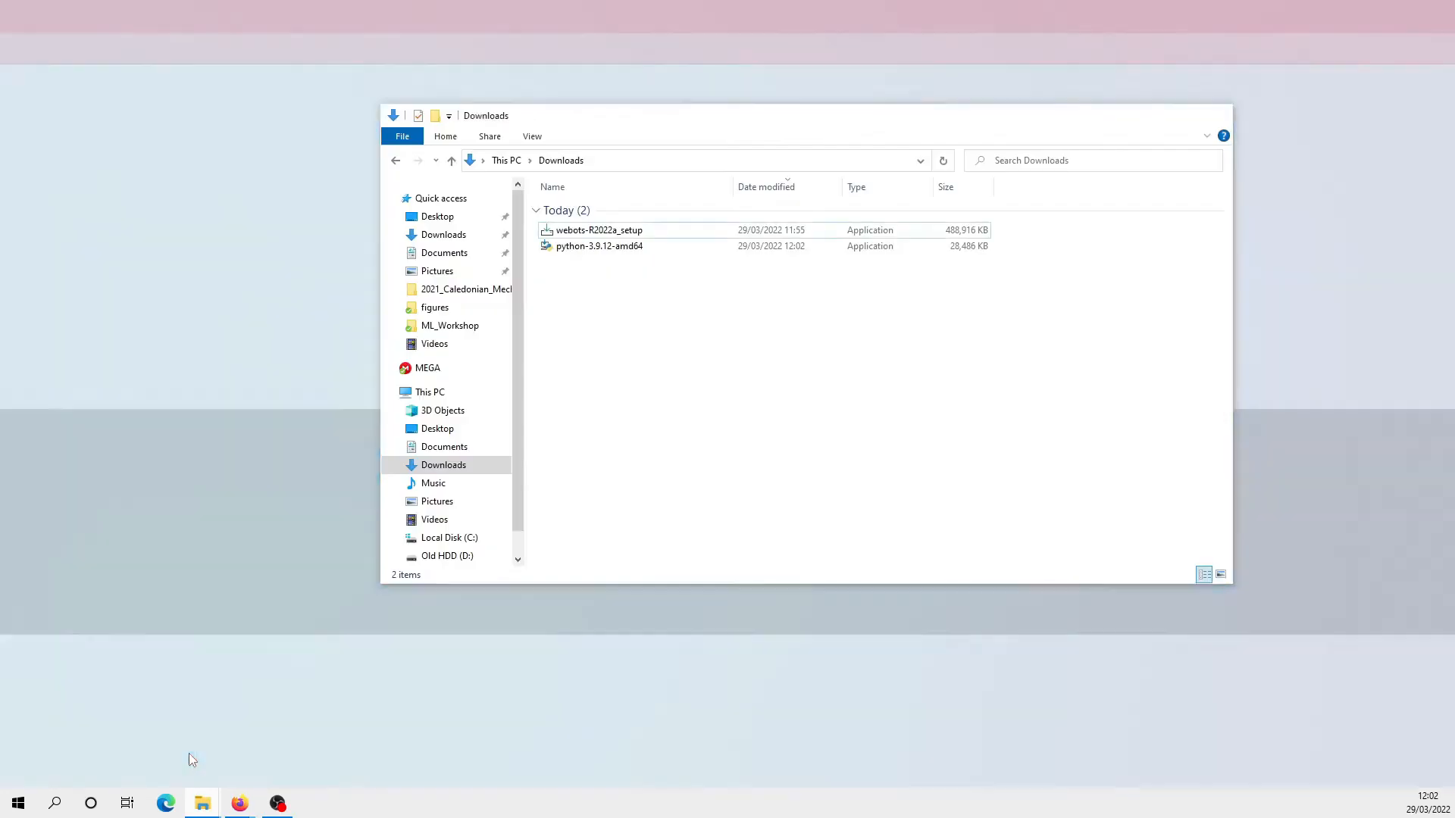
pyautogui.moveTo(604, 121); pyautogui.dragTo(555, 111)
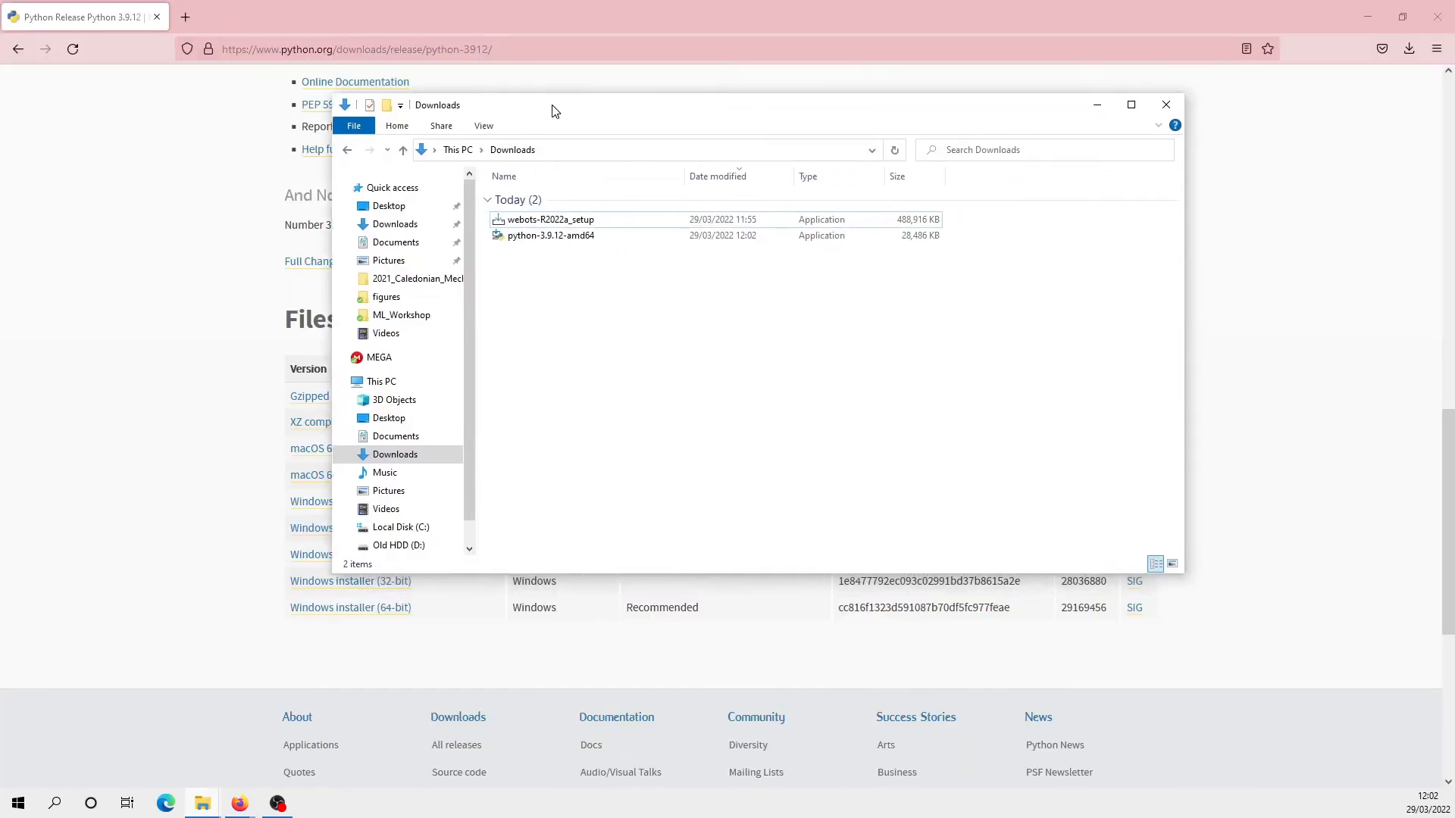
pyautogui.click(570, 240)
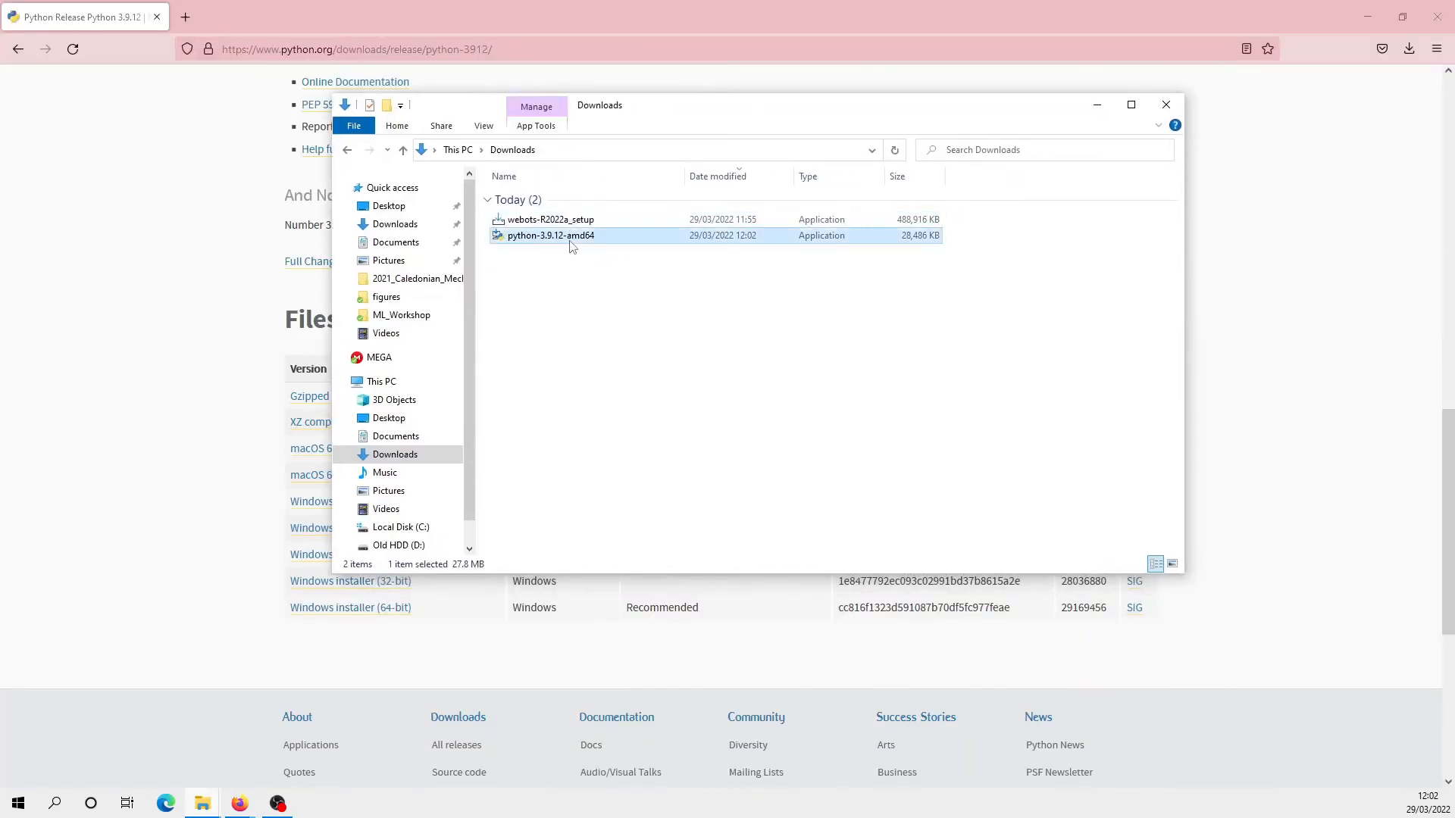
pyautogui.doubleClick(569, 241)
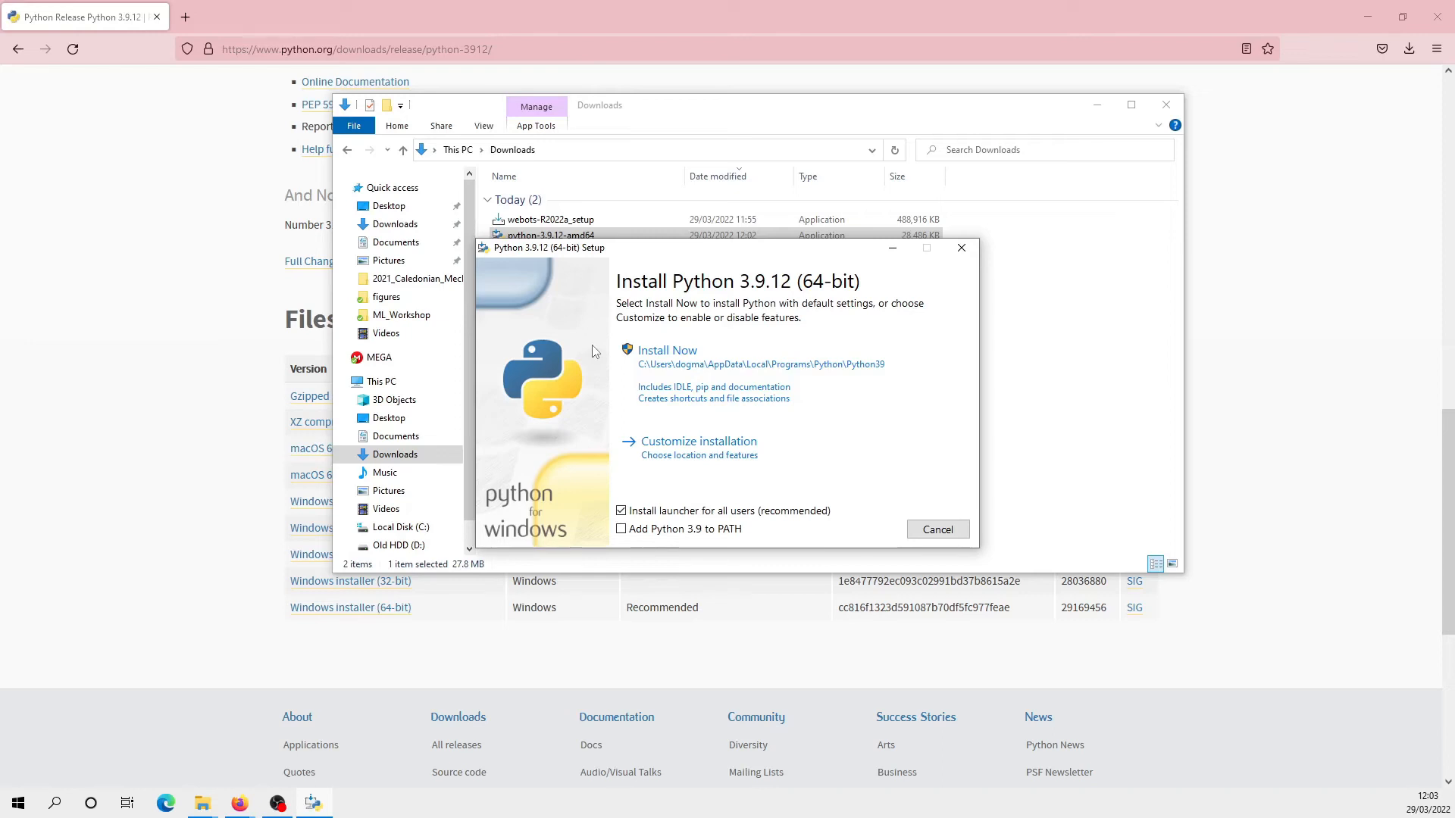
# Install Python 3.9.12 with the all-users launcher disabled and Python 3.9 added to PATH, and close the setup.
pyautogui.click(621, 512)
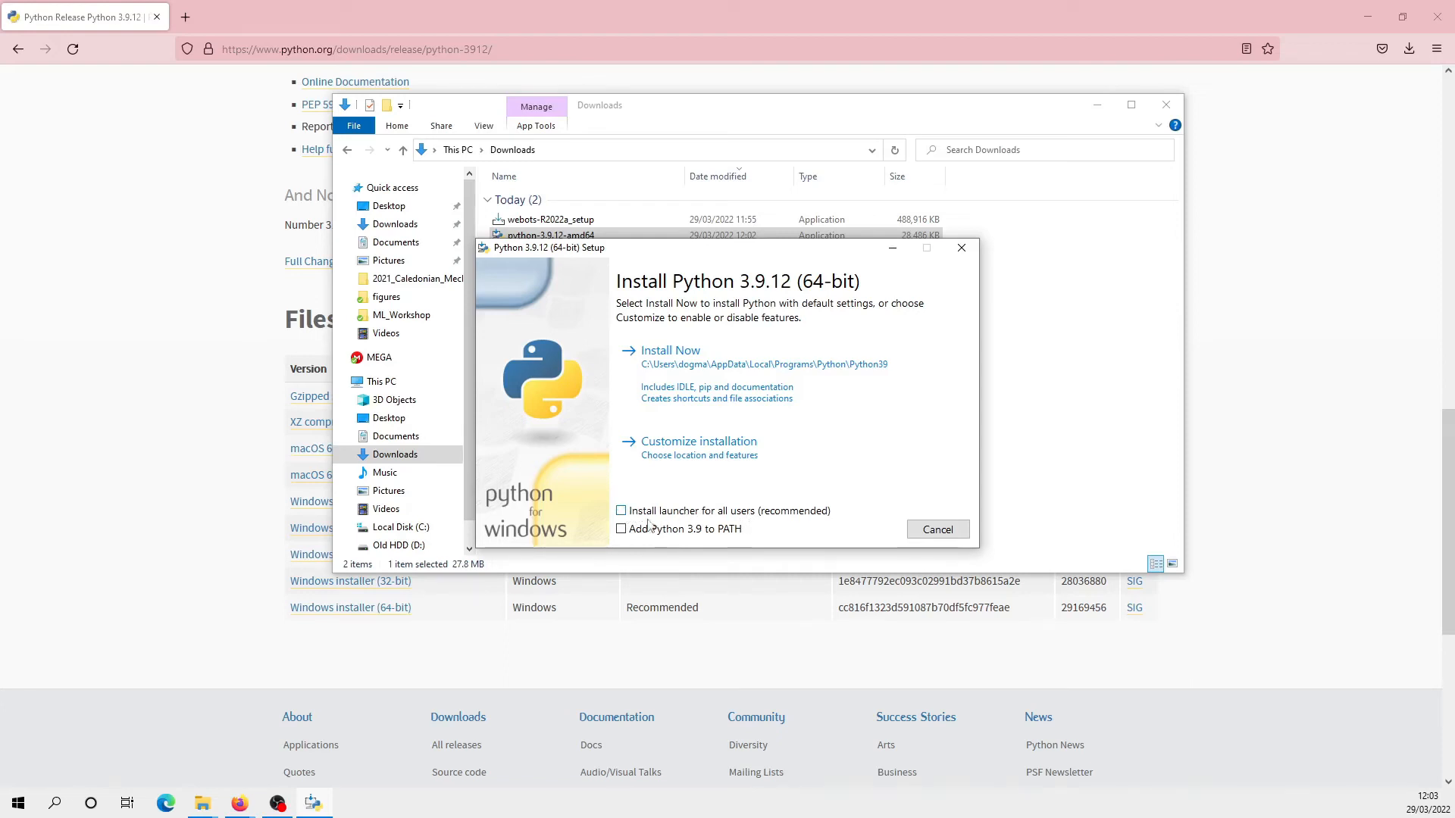
pyautogui.click(622, 514)
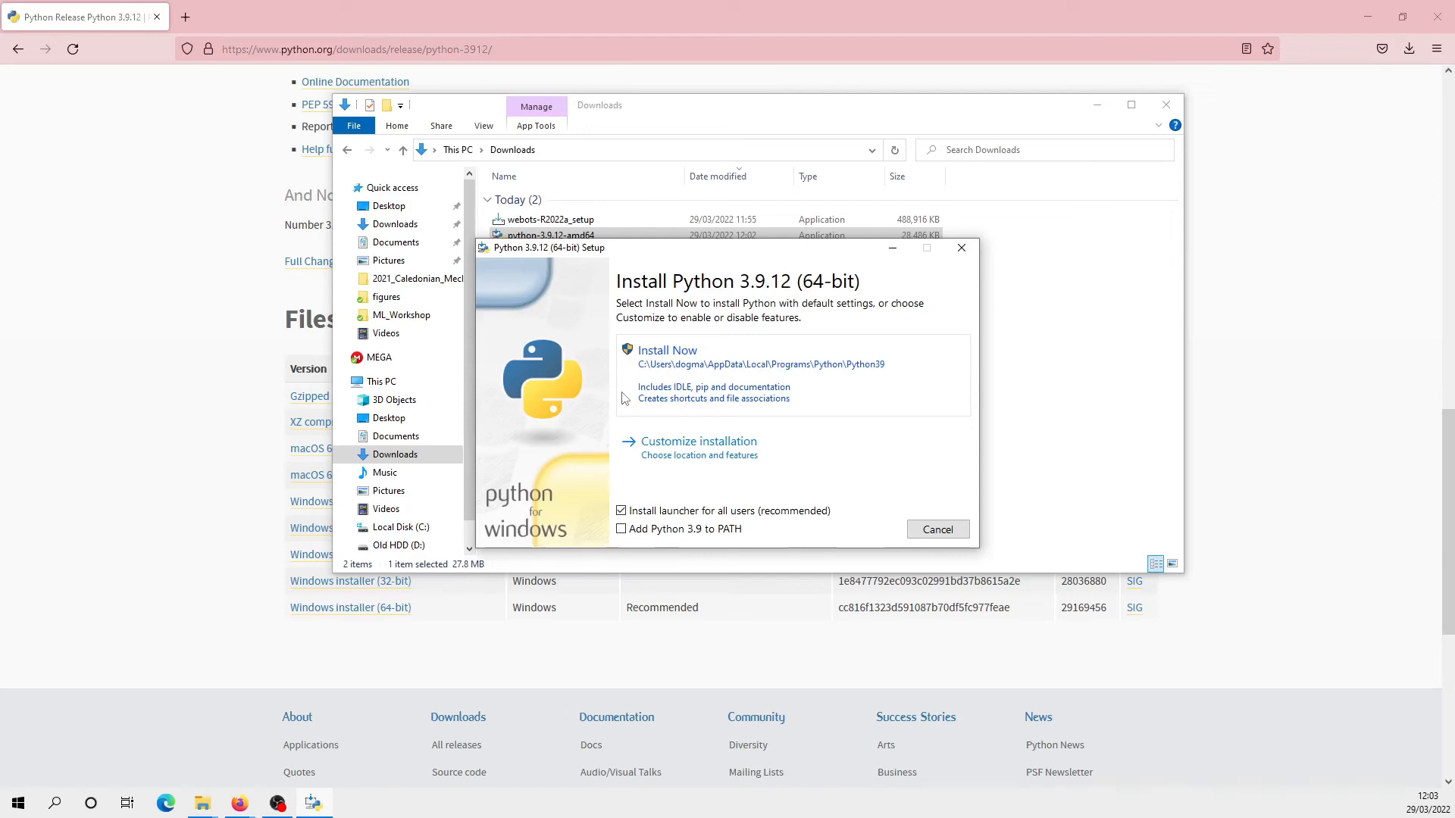
pyautogui.click(621, 512)
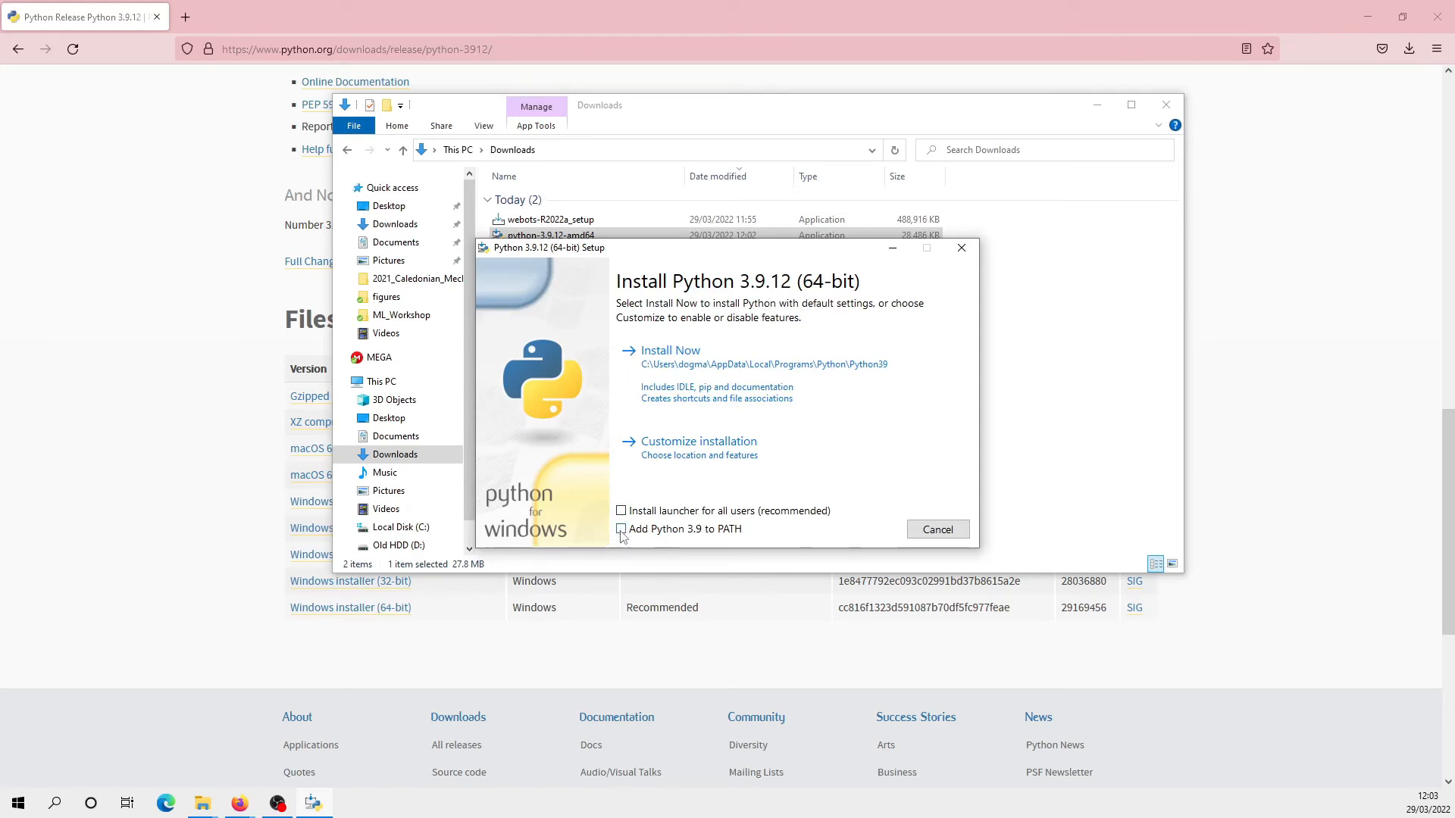
pyautogui.click(621, 530)
pyautogui.click(623, 530)
pyautogui.click(623, 530)
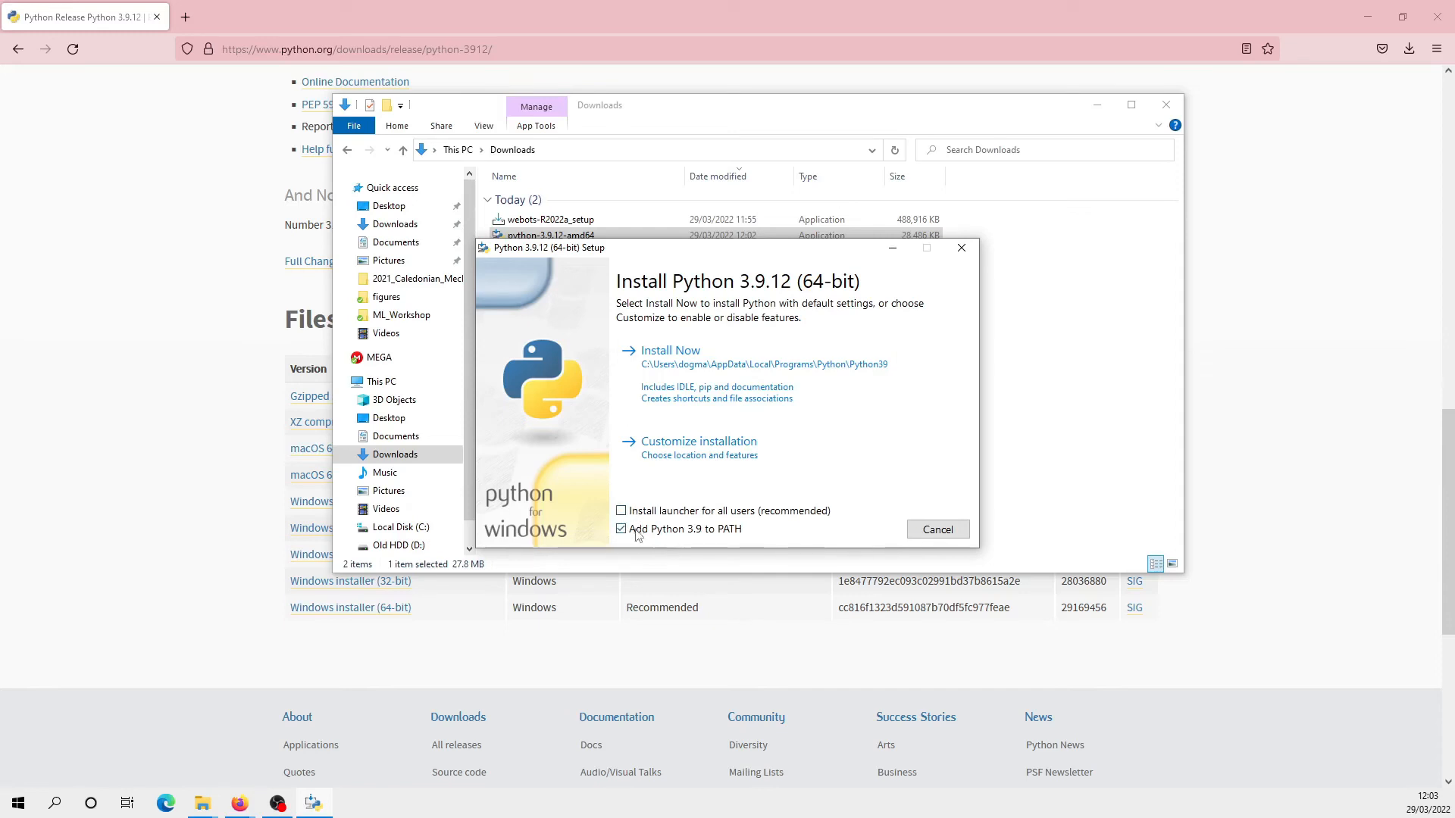
pyautogui.click(793, 379)
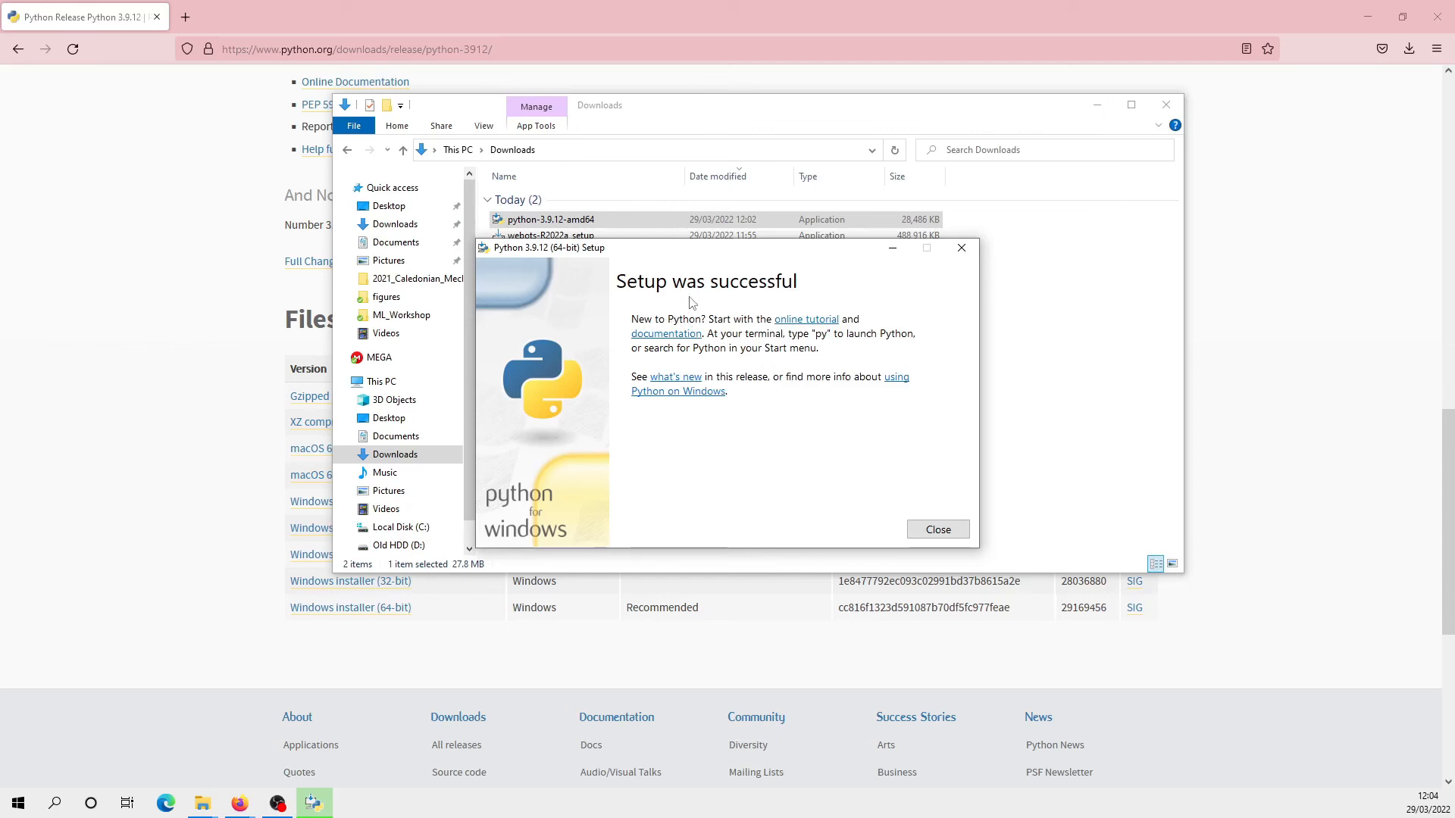
pyautogui.click(937, 532)
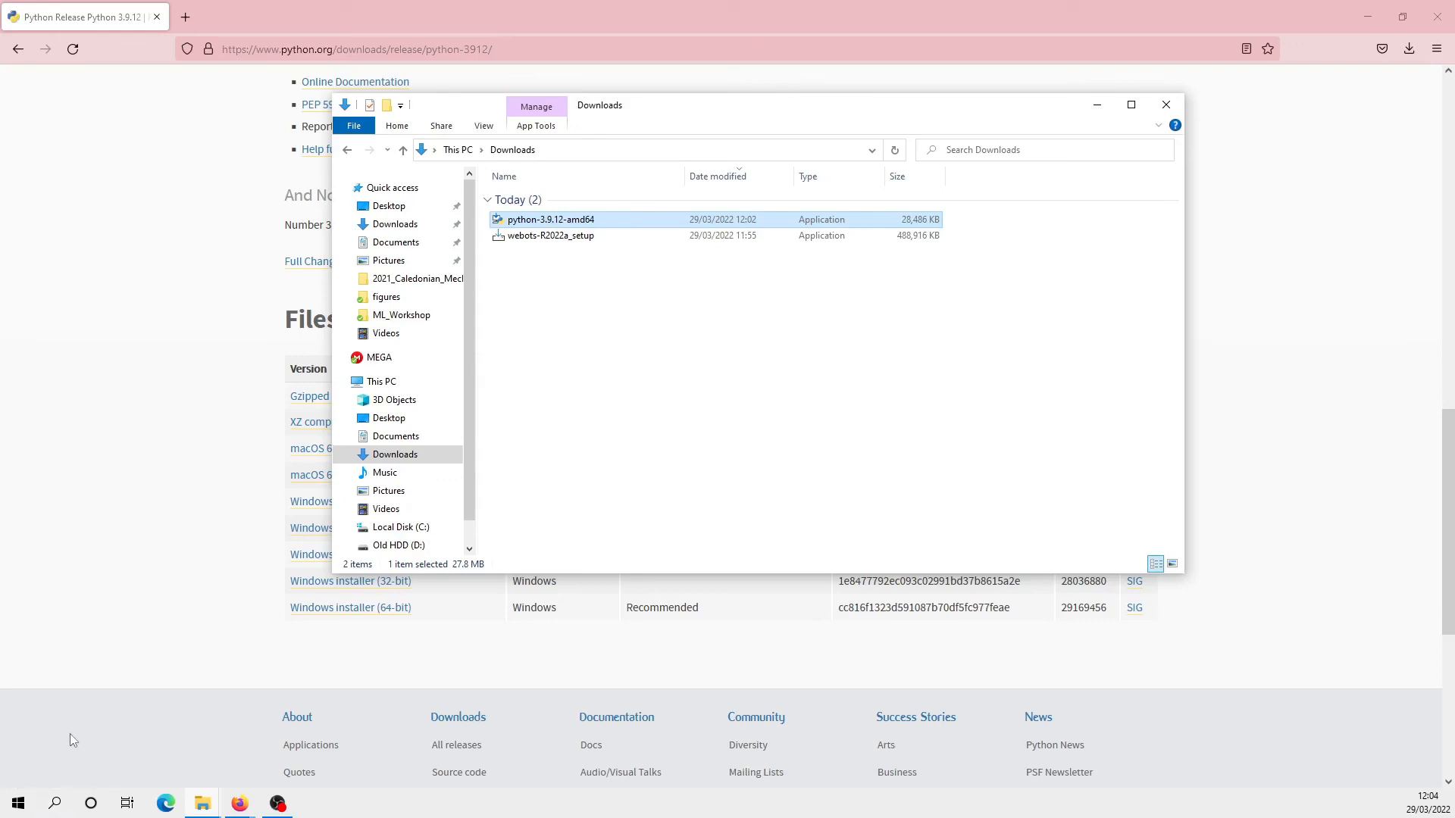
# Open a Command Prompt through the Windows search for "cmd" and start the Python interpreter with the command python.
pyautogui.click(55, 804)
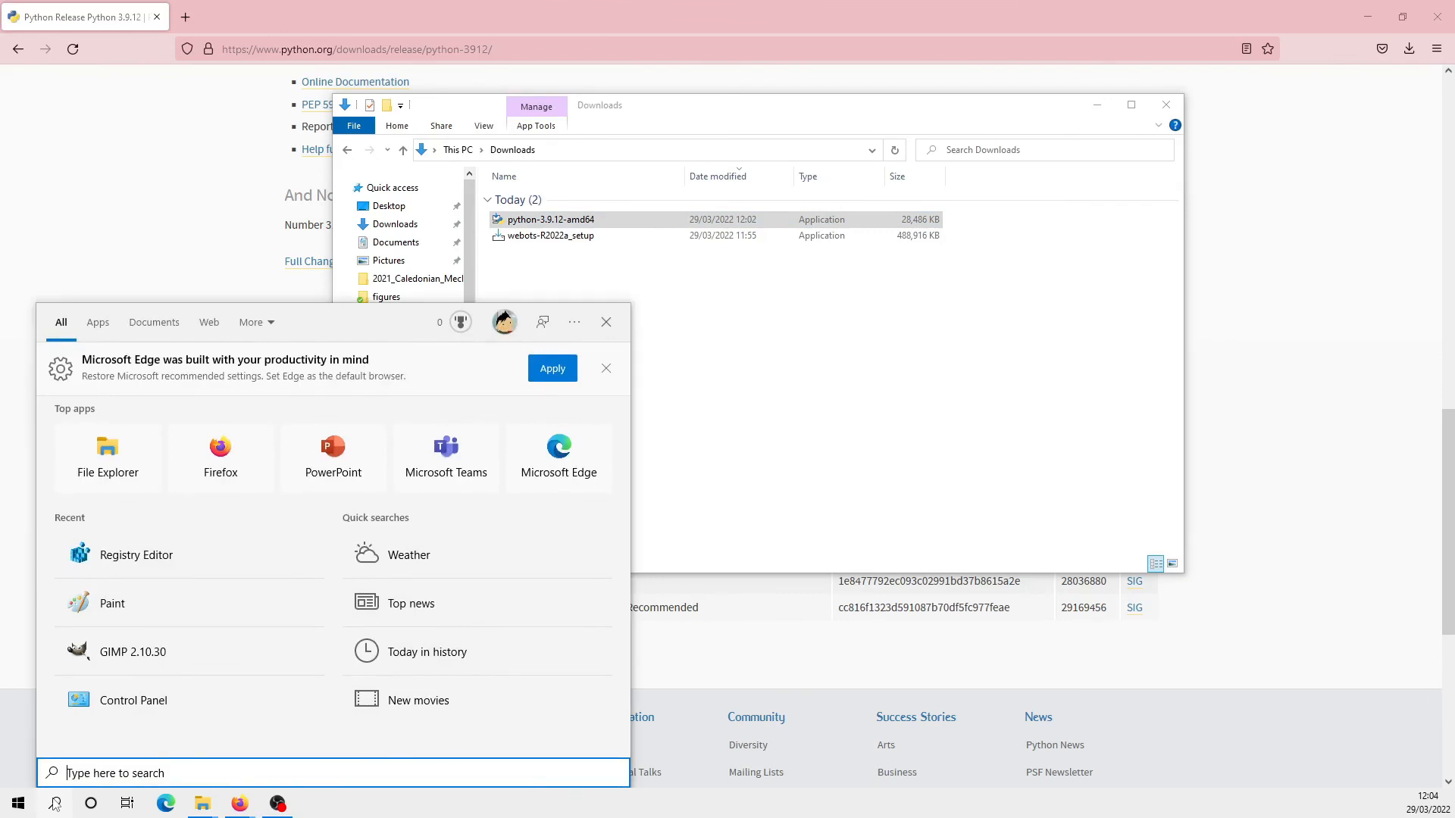
pyautogui.write('cmd')
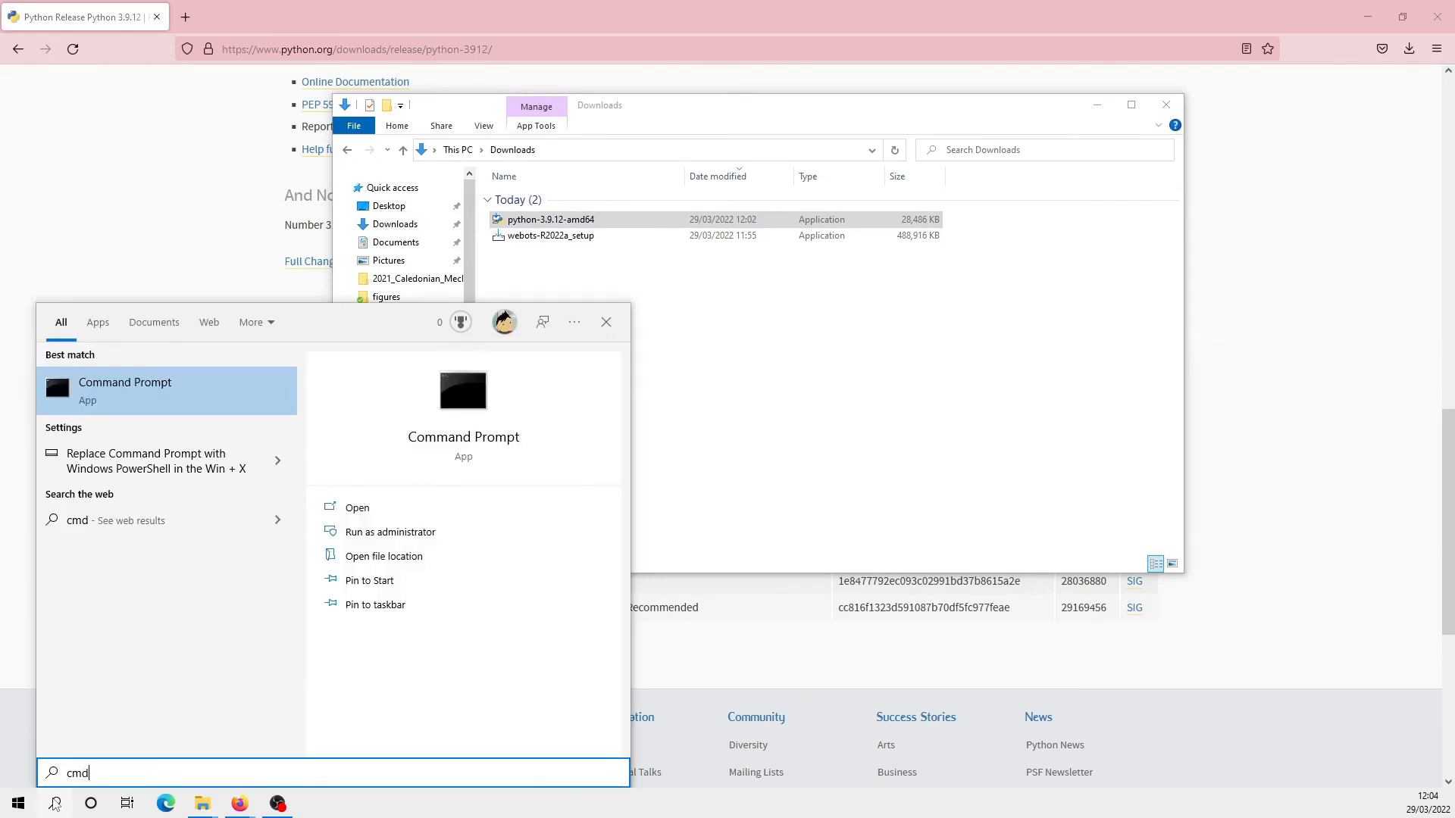
pyautogui.press('Return')
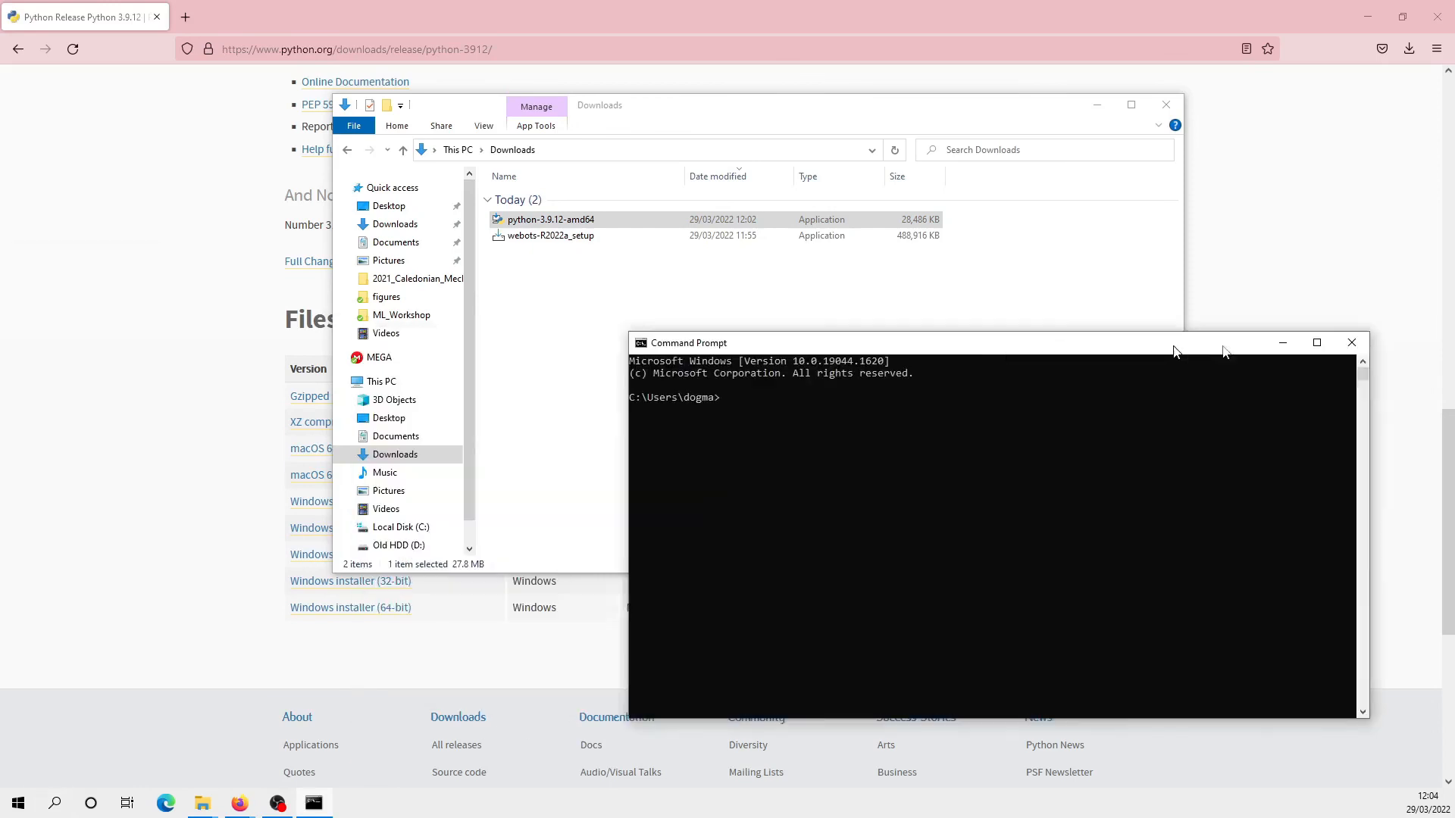
pyautogui.moveTo(1172, 348); pyautogui.dragTo(933, 191)
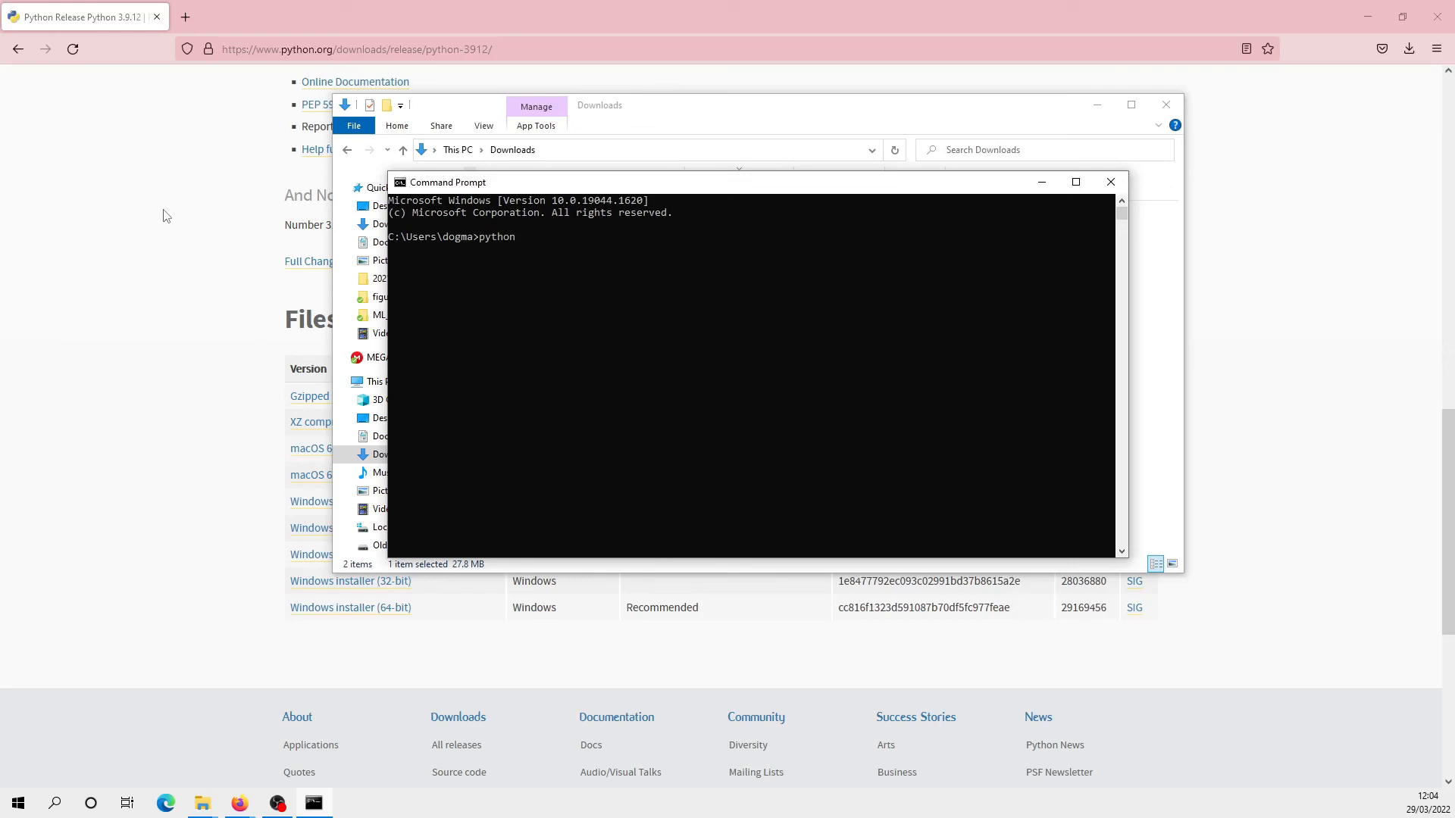
pyautogui.write('python')
pyautogui.press('Return')
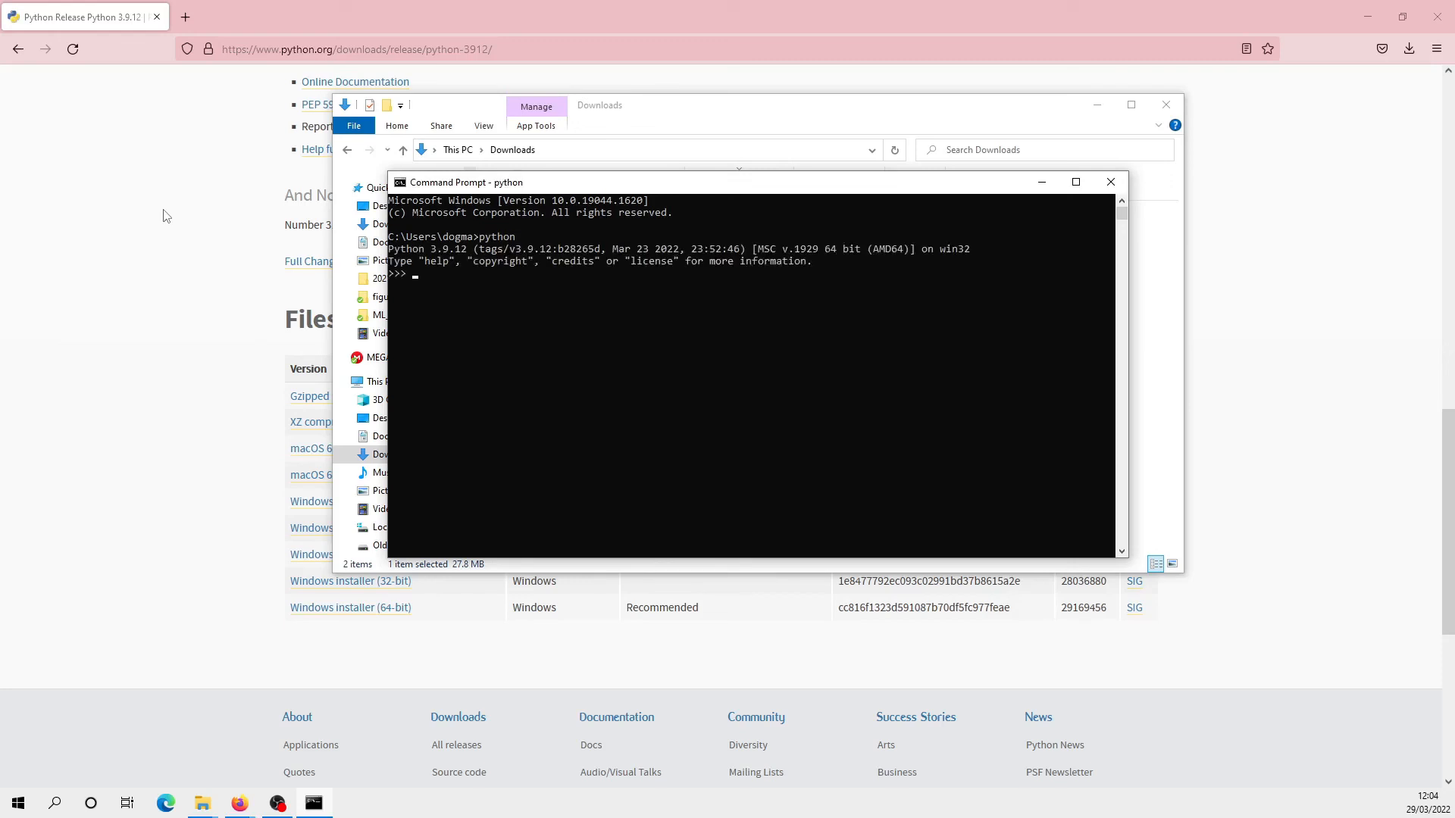